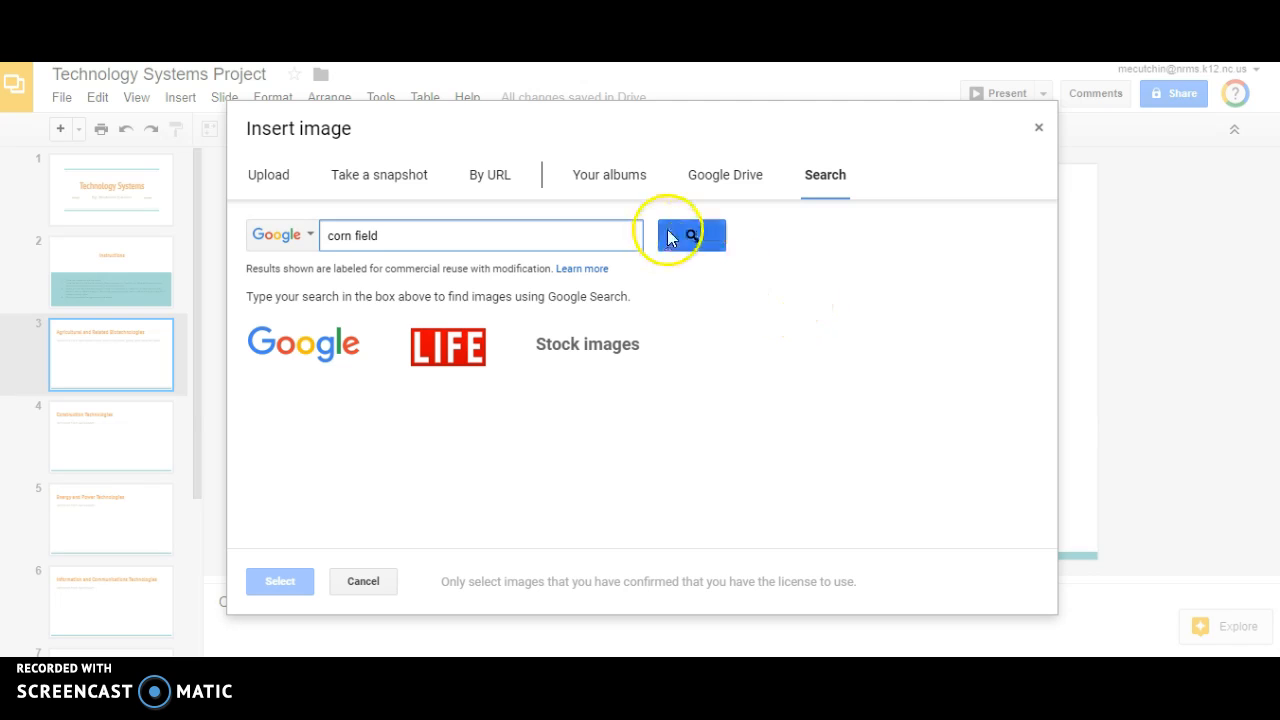
Step: Run the image search for "corn field" and insert the photo of the dirt path between tall corn rows
{"action": "left_click", "coordinate": [686, 237]}
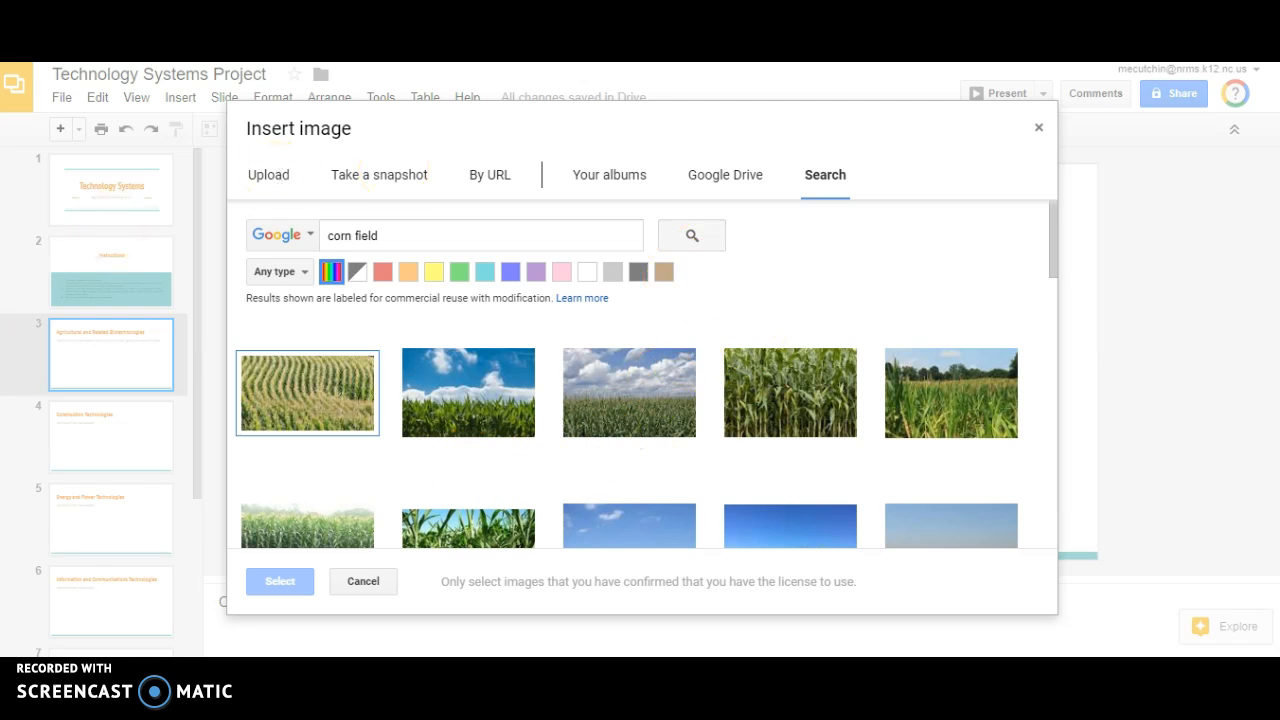
{"action": "scroll", "coordinate": [607, 451], "scroll_direction": "down", "scroll_amount": 3}
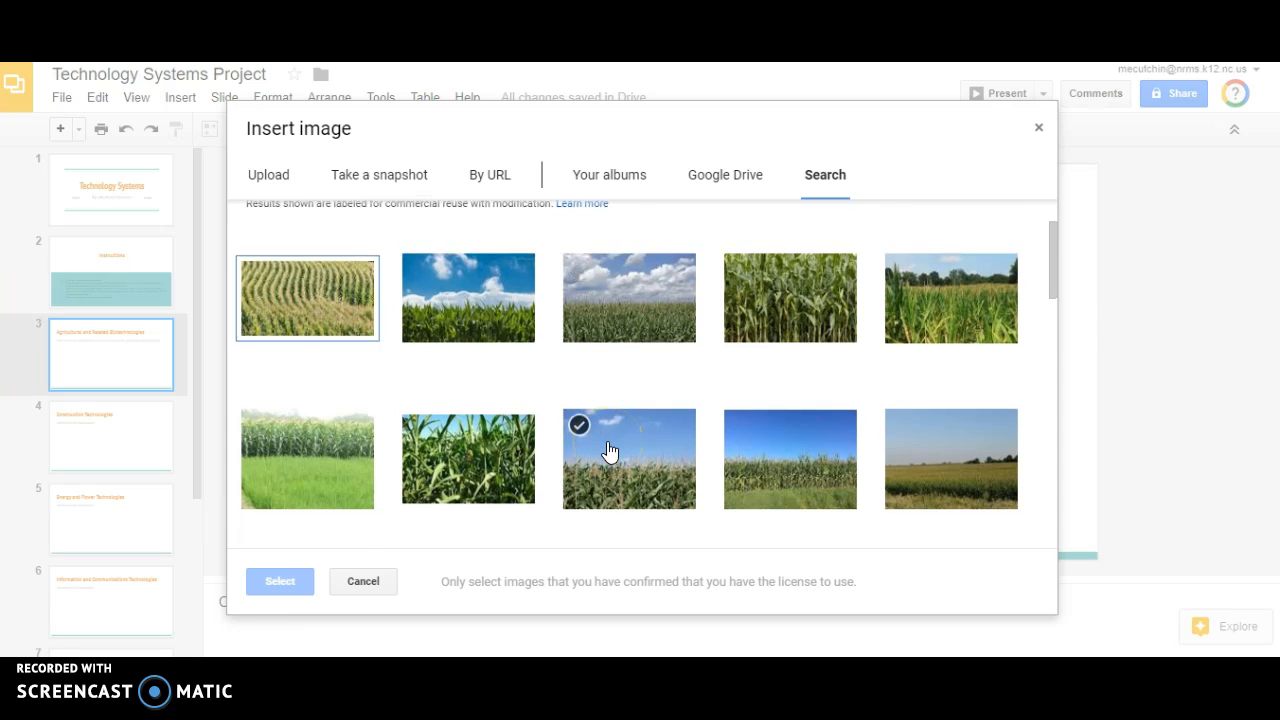
{"action": "scroll", "coordinate": [608, 451], "scroll_direction": "down", "scroll_amount": 1}
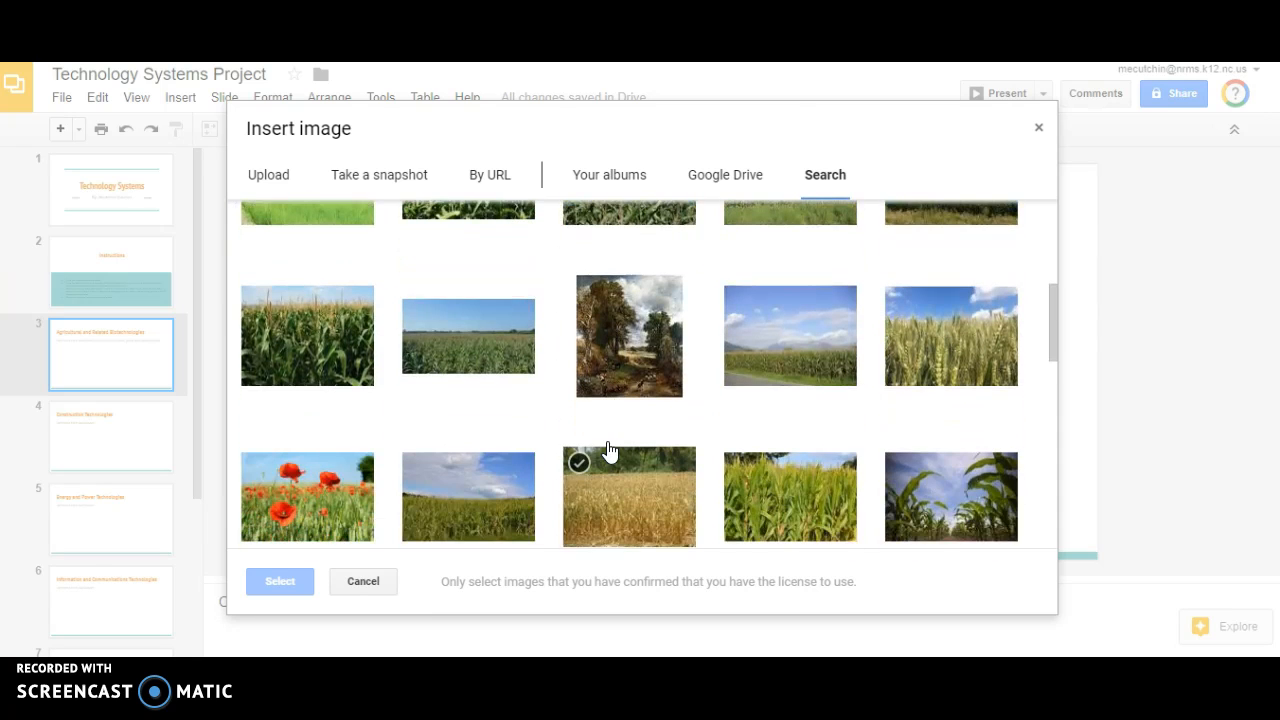
{"action": "scroll", "coordinate": [609, 452], "scroll_direction": "down", "scroll_amount": 1}
{"action": "scroll", "coordinate": [610, 452], "scroll_direction": "down", "scroll_amount": 1}
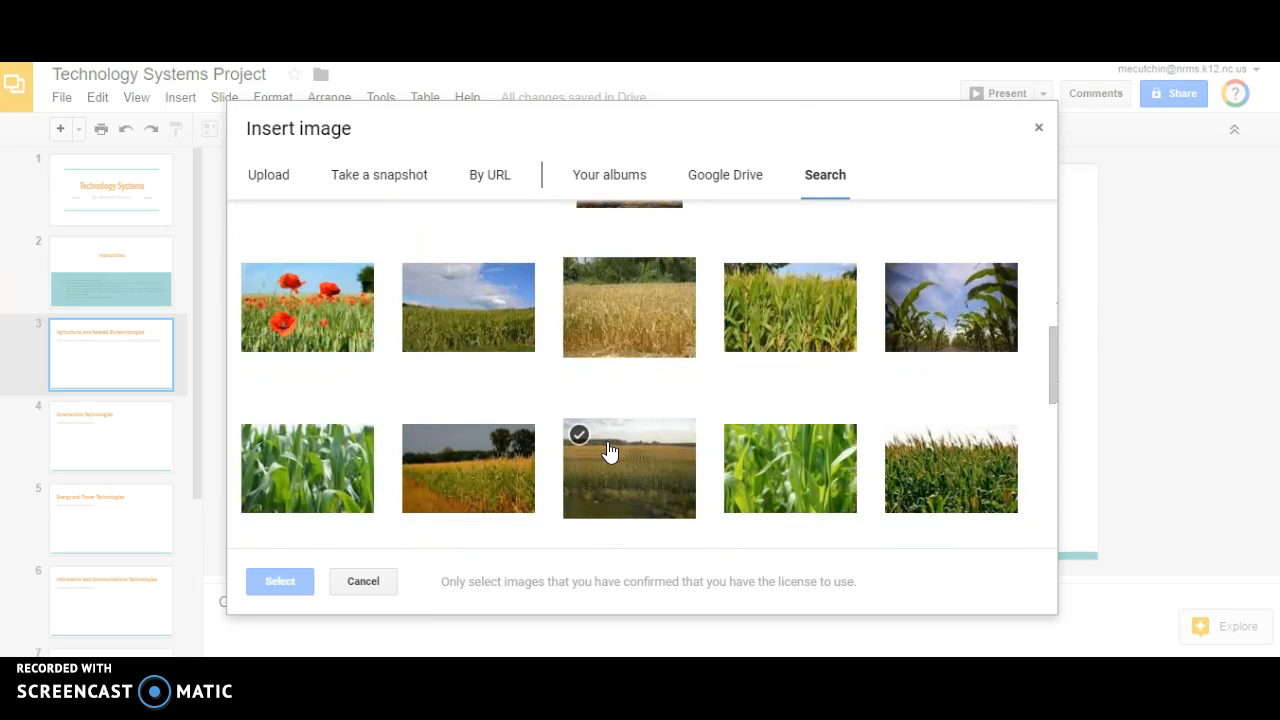
{"action": "scroll", "coordinate": [610, 452], "scroll_direction": "down", "scroll_amount": 1}
{"action": "scroll", "coordinate": [610, 452], "scroll_direction": "down", "scroll_amount": 1}
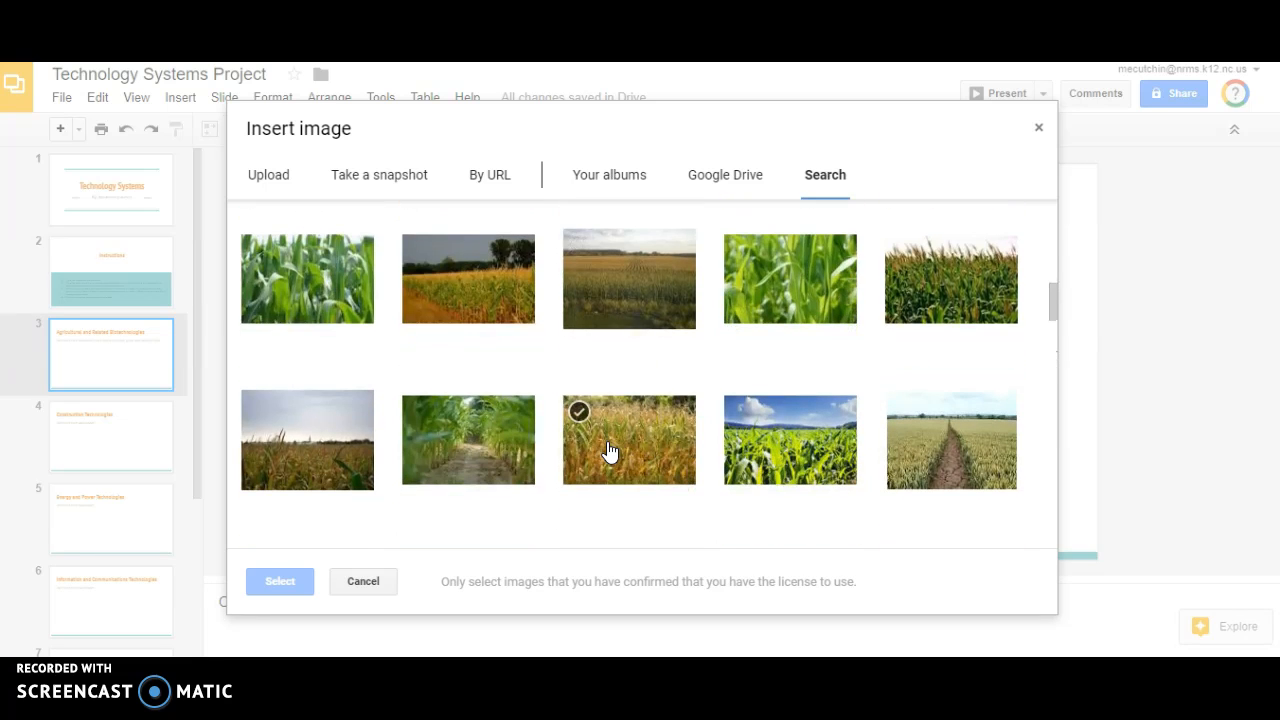
{"action": "scroll", "coordinate": [610, 452], "scroll_direction": "up", "scroll_amount": 3}
{"action": "scroll", "coordinate": [610, 452], "scroll_direction": "down", "scroll_amount": 2}
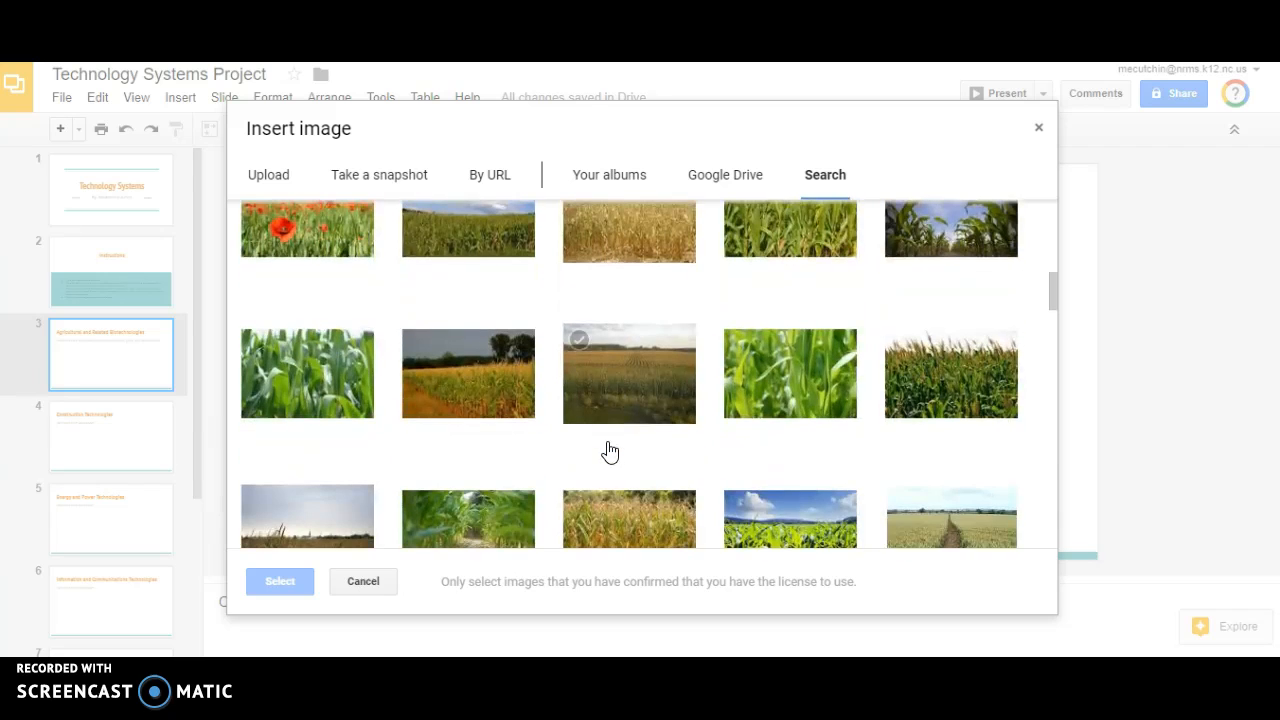
{"action": "scroll", "coordinate": [610, 452], "scroll_direction": "down", "scroll_amount": 4}
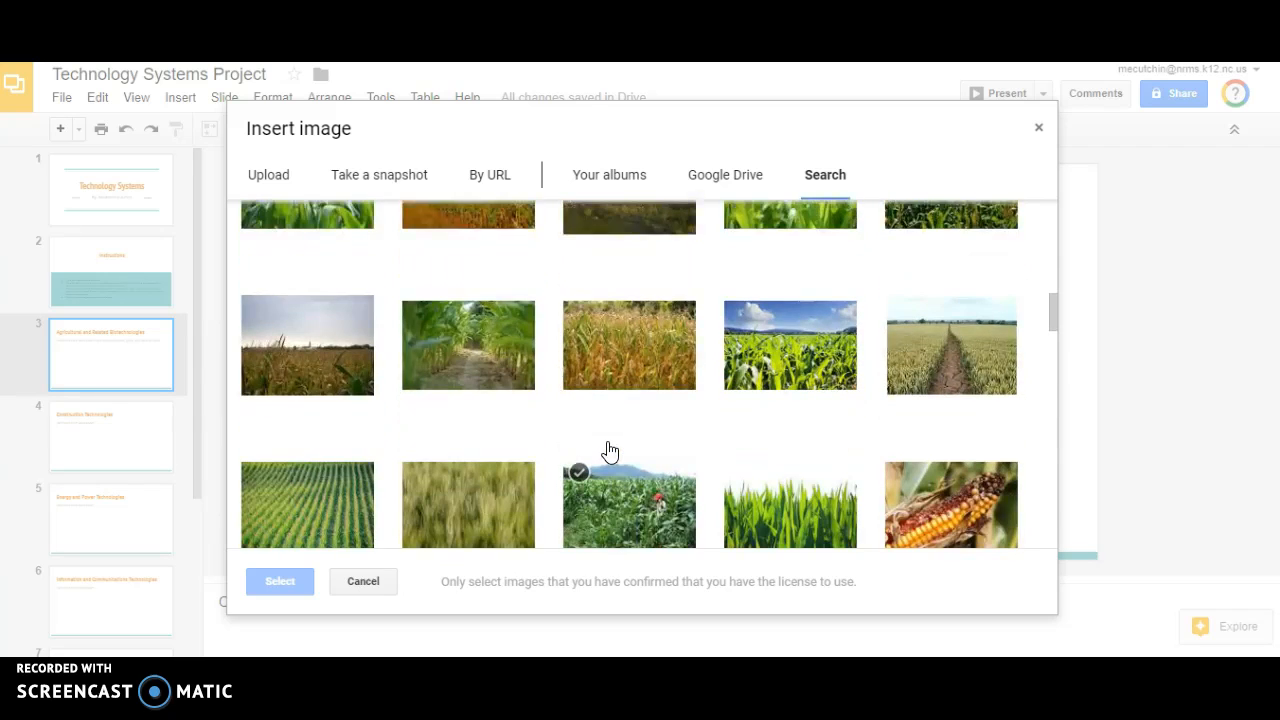
{"action": "scroll", "coordinate": [610, 452], "scroll_direction": "down", "scroll_amount": 3}
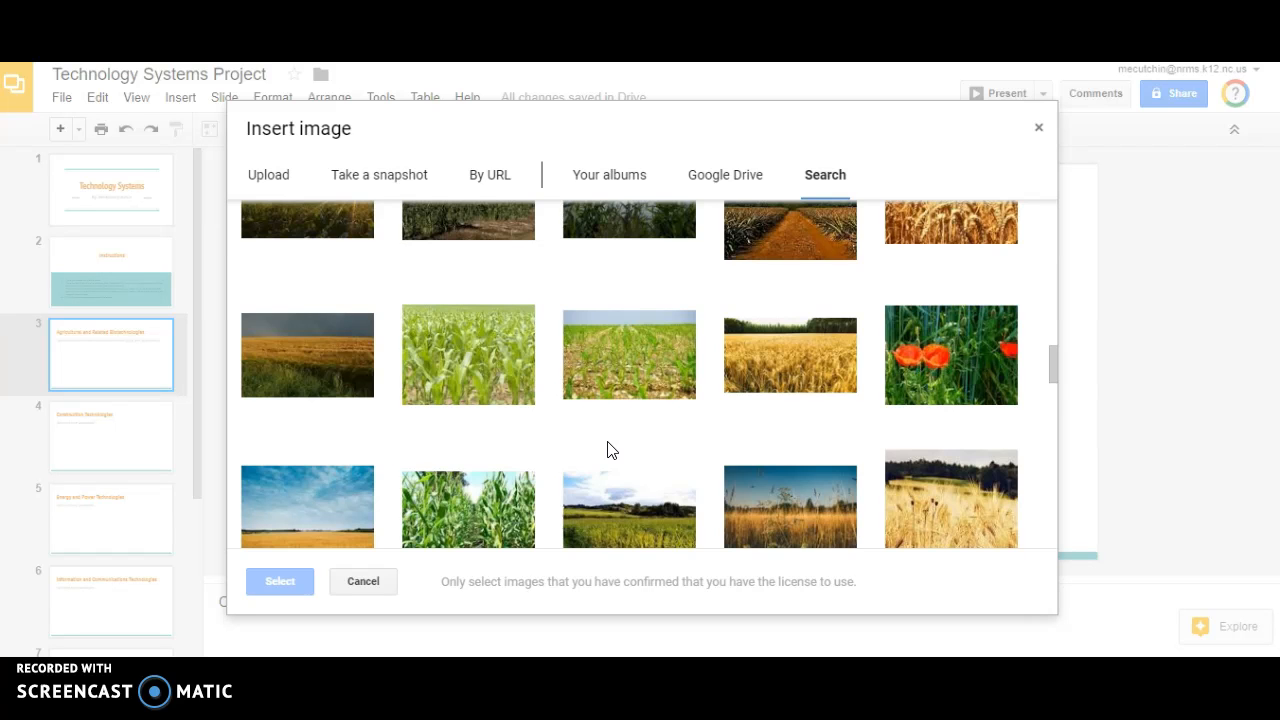
{"action": "scroll", "coordinate": [610, 450], "scroll_direction": "up", "scroll_amount": 5}
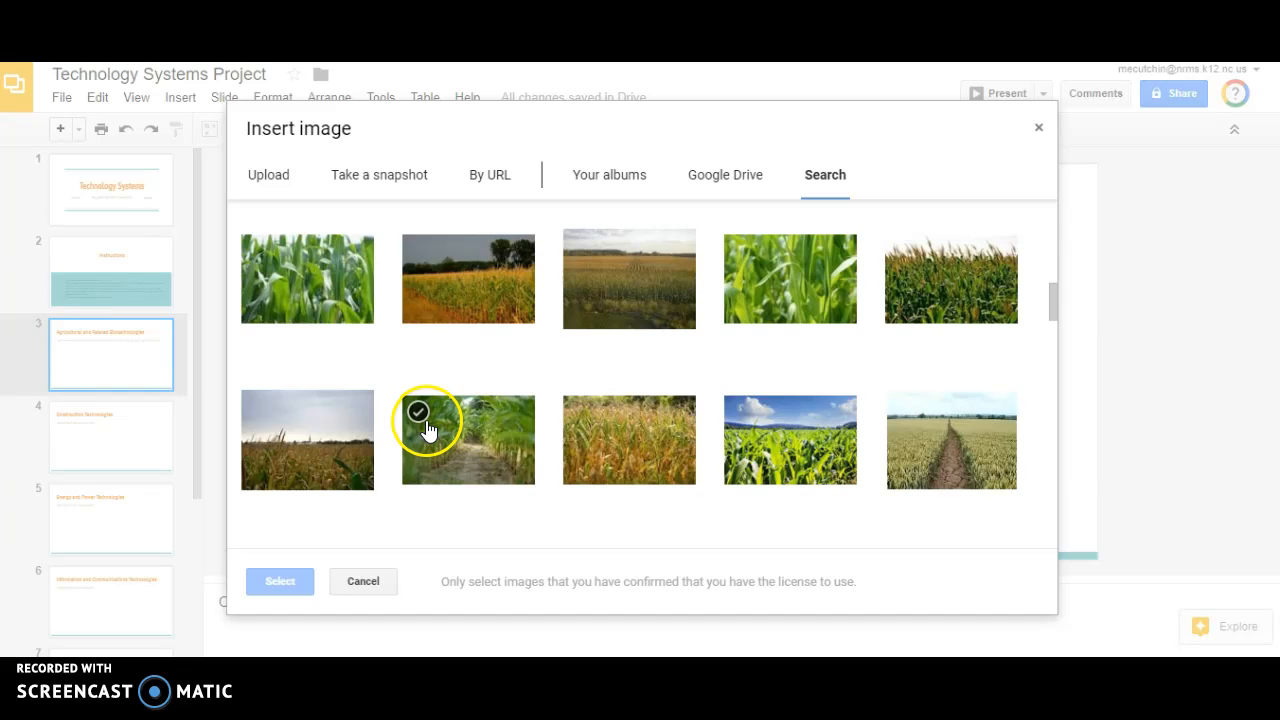
{"action": "left_click", "coordinate": [427, 430]}
{"action": "left_click", "coordinate": [281, 581]}
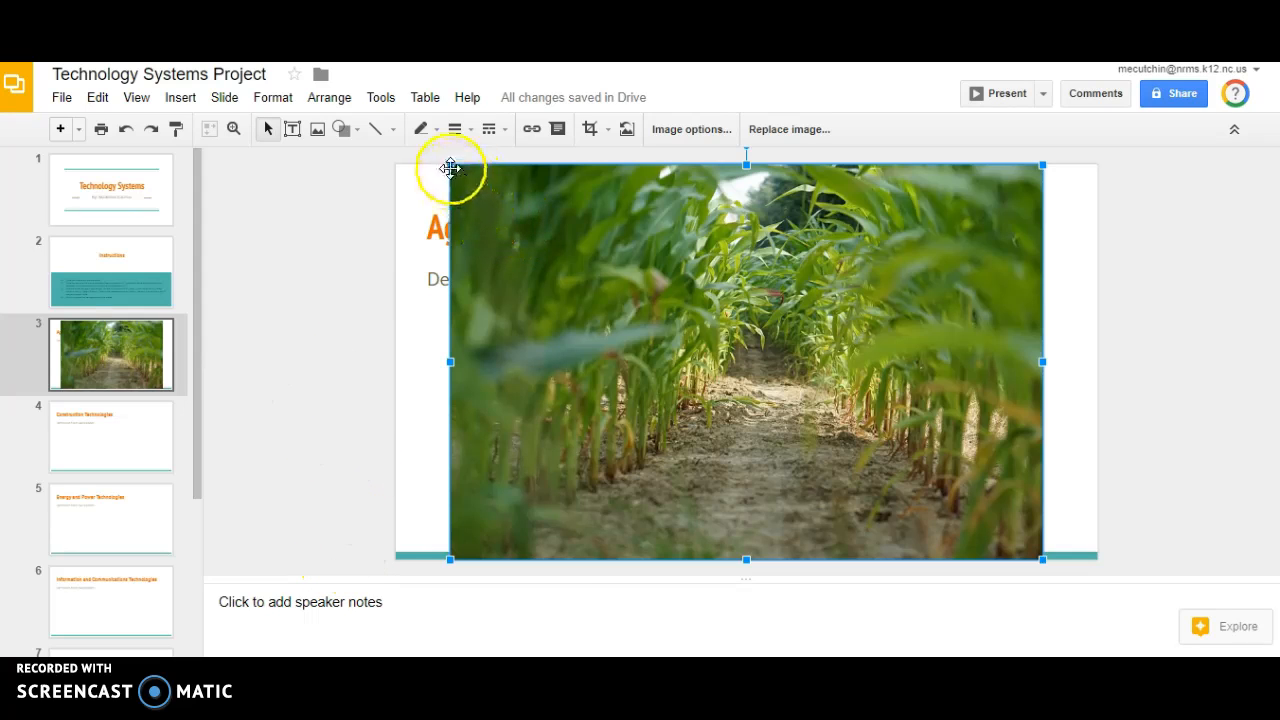
Step: Shrink the corn photo to about a third of its size and place it below the right end of the definition text
{"action": "left_click_drag", "start_coordinate": [450, 164], "coordinate": [836, 424]}
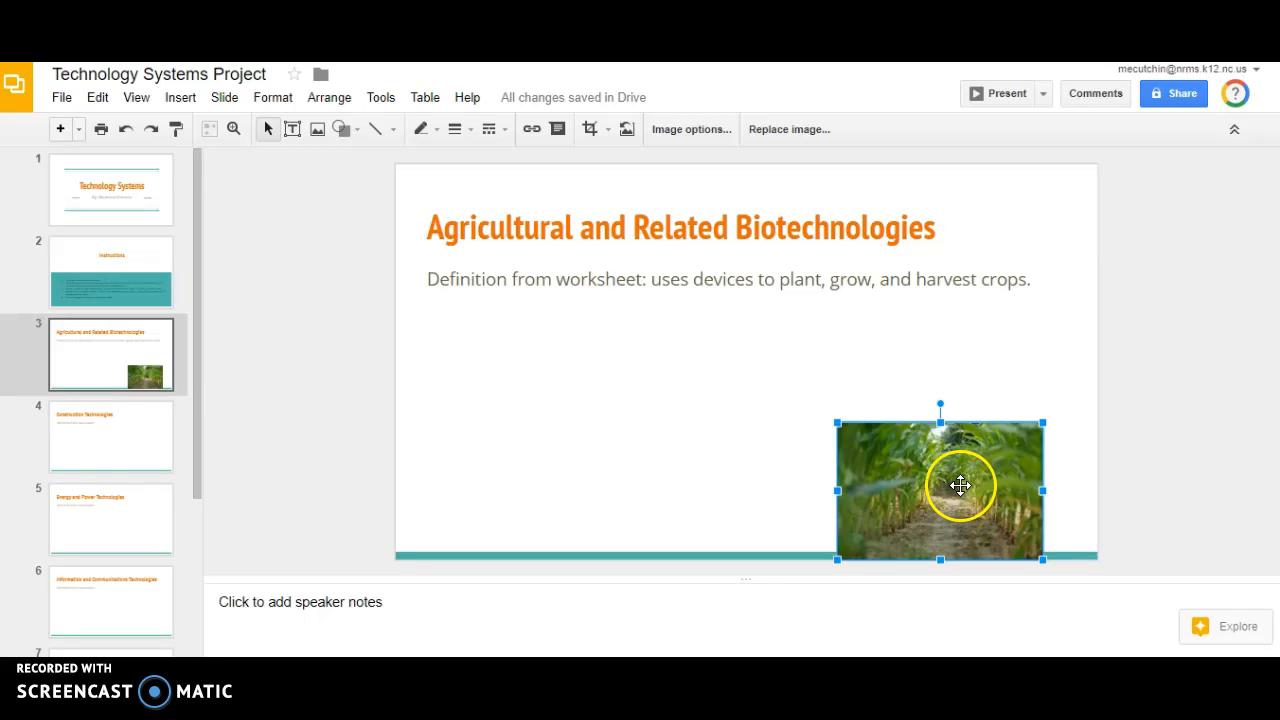
{"action": "left_click_drag", "start_coordinate": [949, 490], "coordinate": [993, 377]}
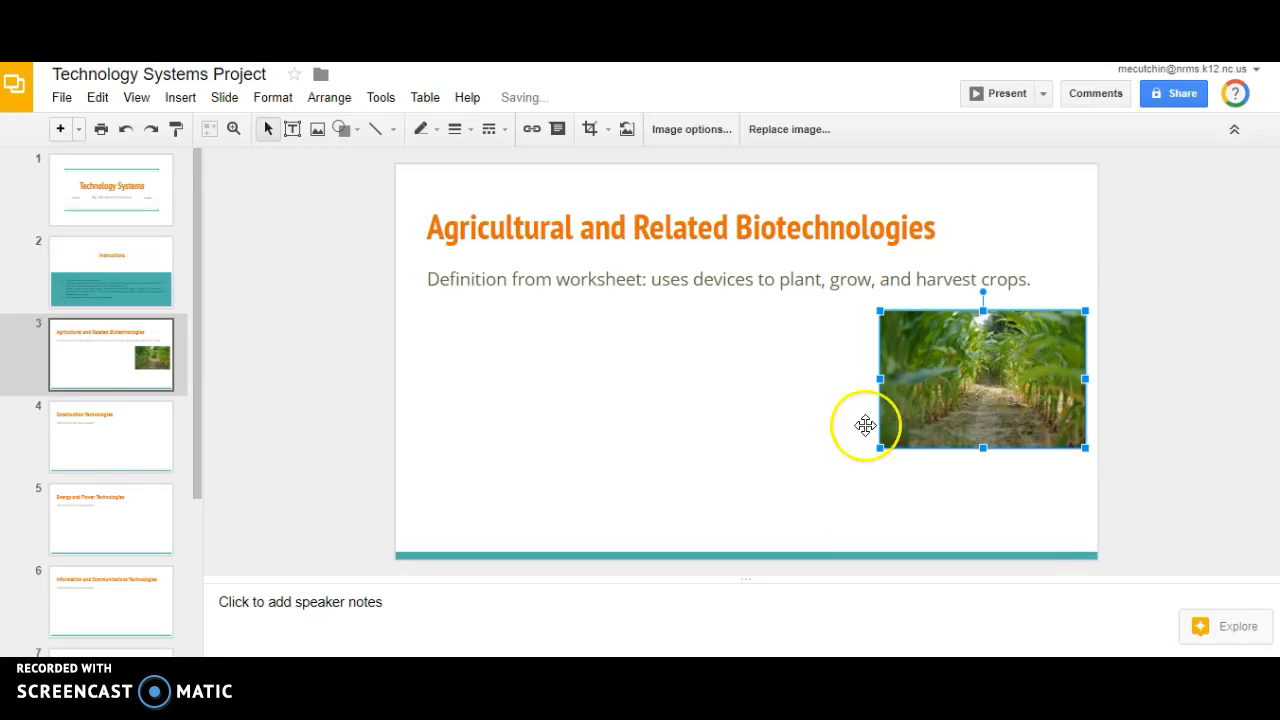
{"action": "left_click", "coordinate": [295, 412]}
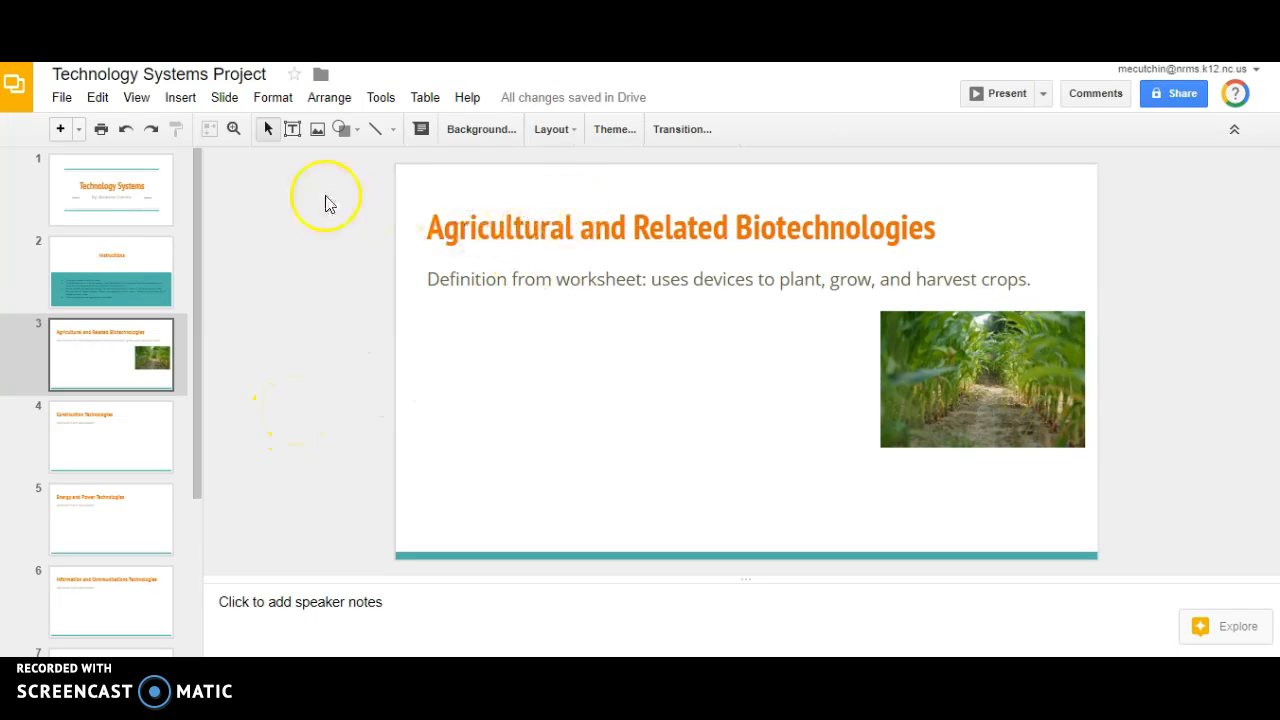
Step: Search for "plow" images to insert on the Agricultural and Related Biotechnologies slide
{"action": "left_click", "coordinate": [316, 133]}
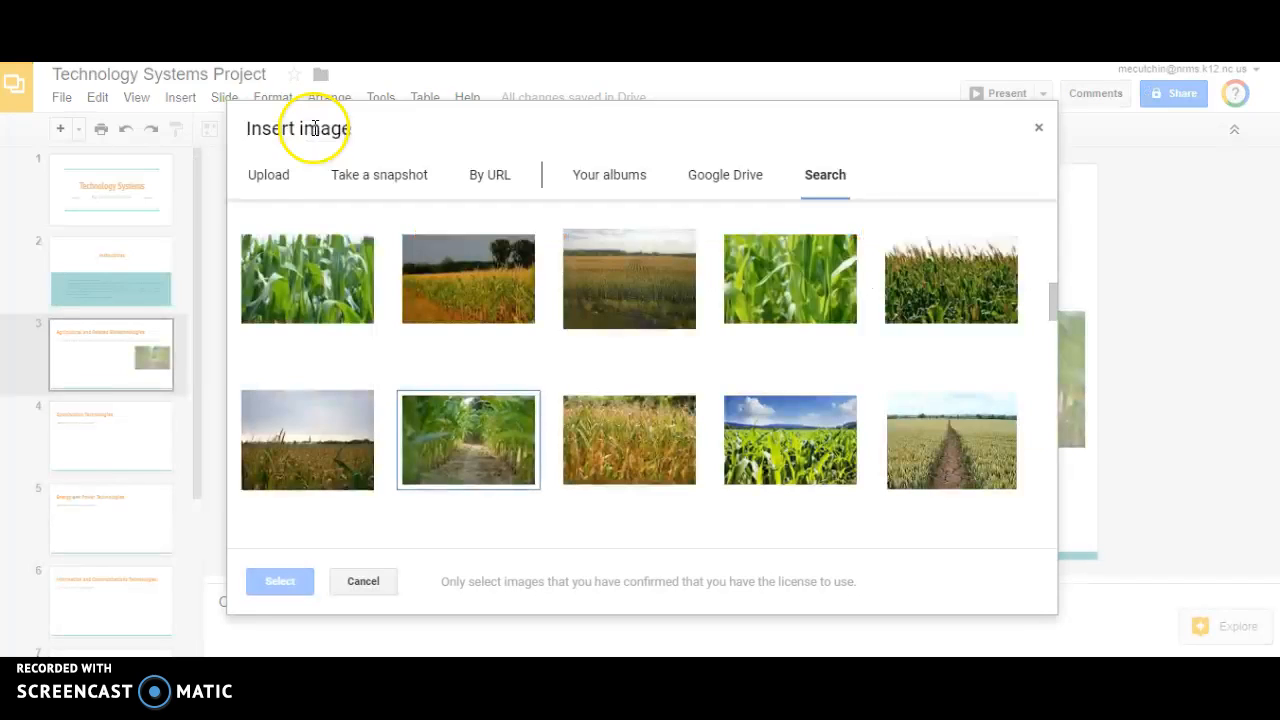
{"action": "left_click", "coordinate": [826, 170]}
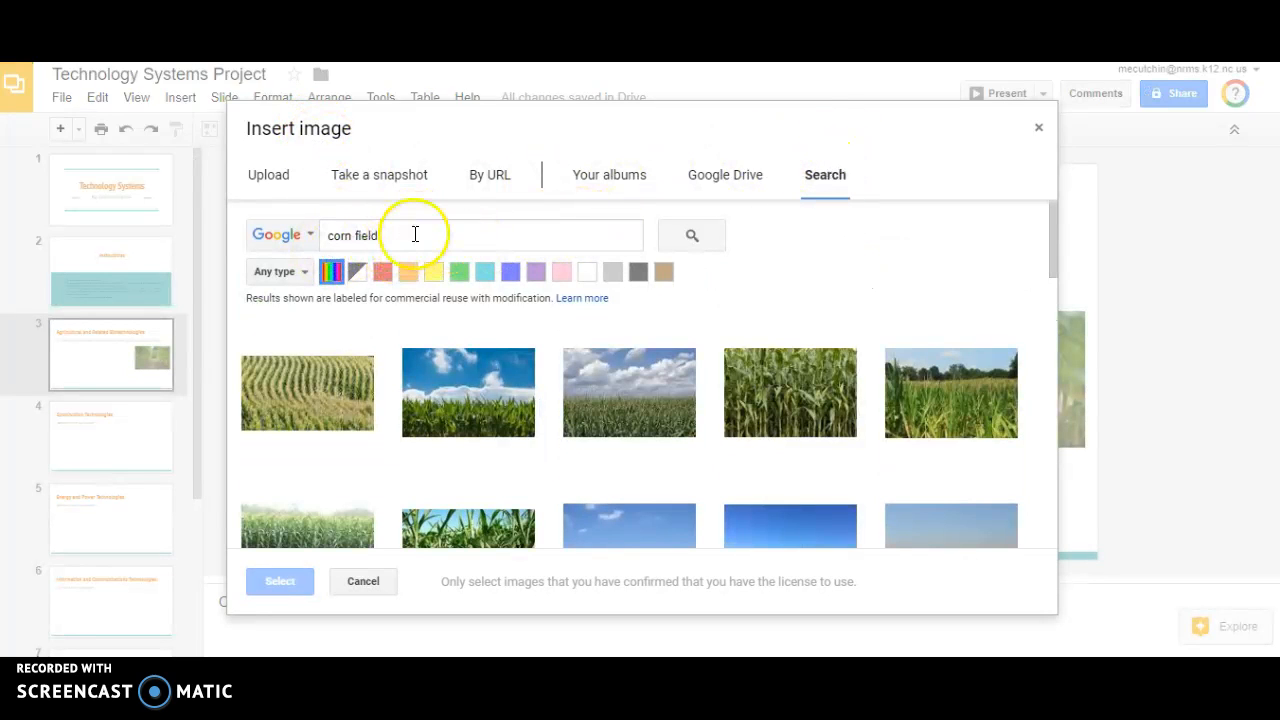
{"action": "left_click_drag", "start_coordinate": [409, 235], "coordinate": [300, 262]}
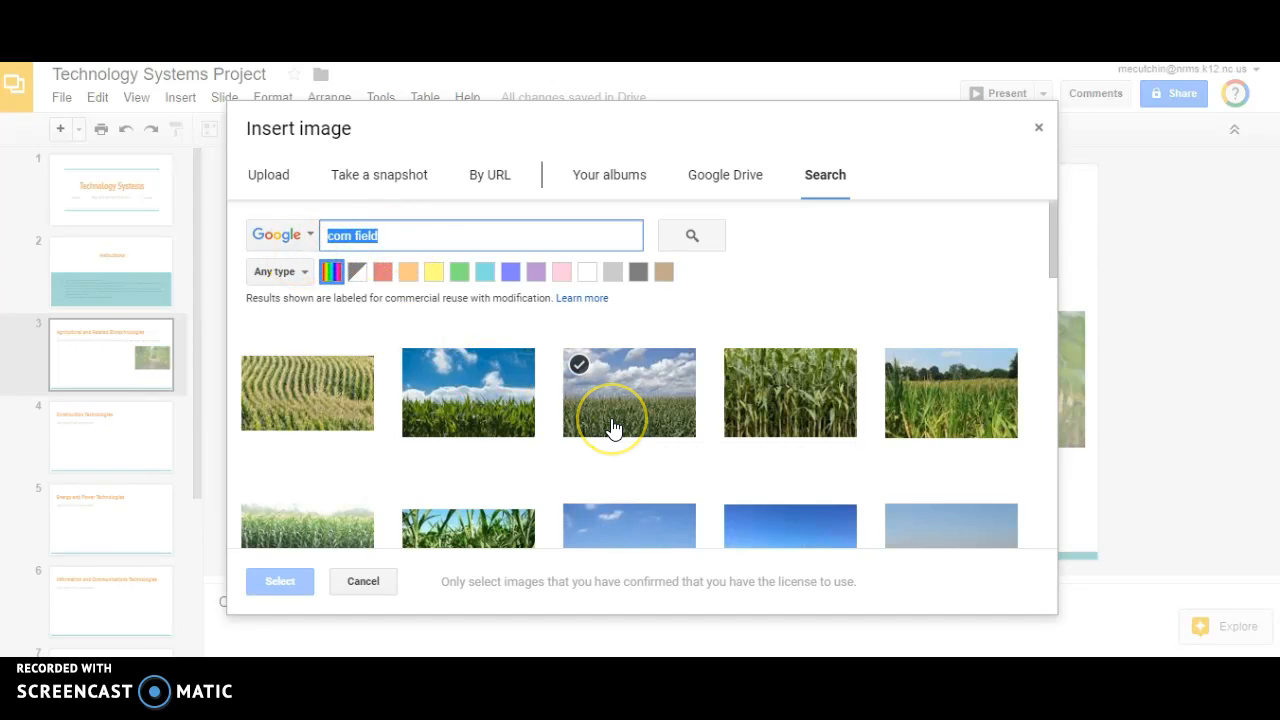
{"action": "type", "text": "plow"}
{"action": "left_click", "coordinate": [679, 234]}
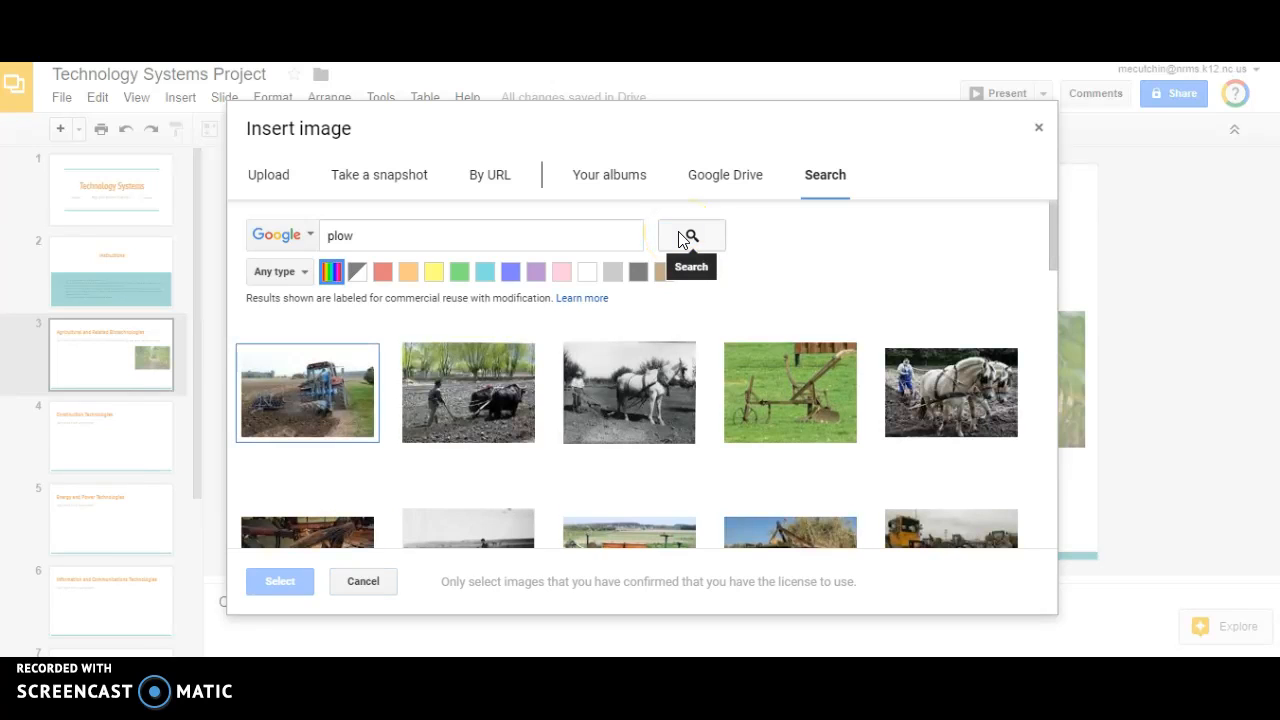
Step: Insert the photo of the red tractor pulling a blue plow from the search results
{"action": "scroll", "coordinate": [665, 382], "scroll_direction": "down", "scroll_amount": 2}
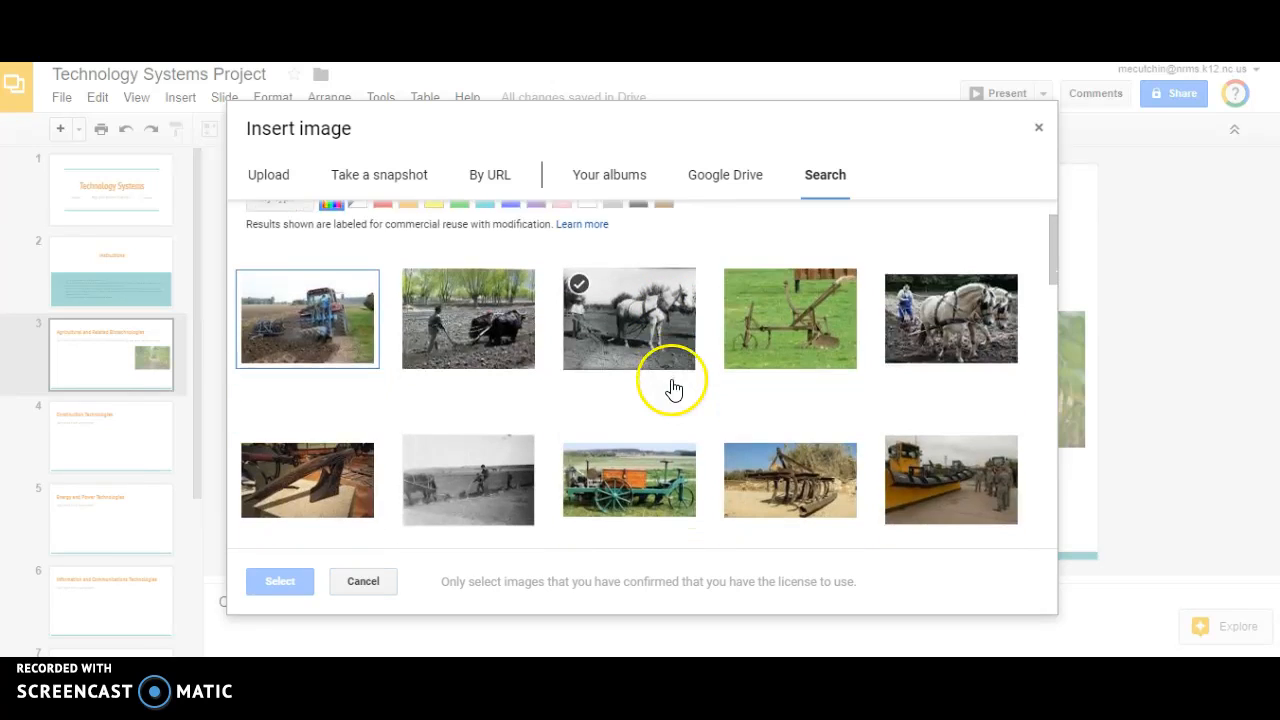
{"action": "scroll", "coordinate": [670, 380], "scroll_direction": "down", "scroll_amount": 4}
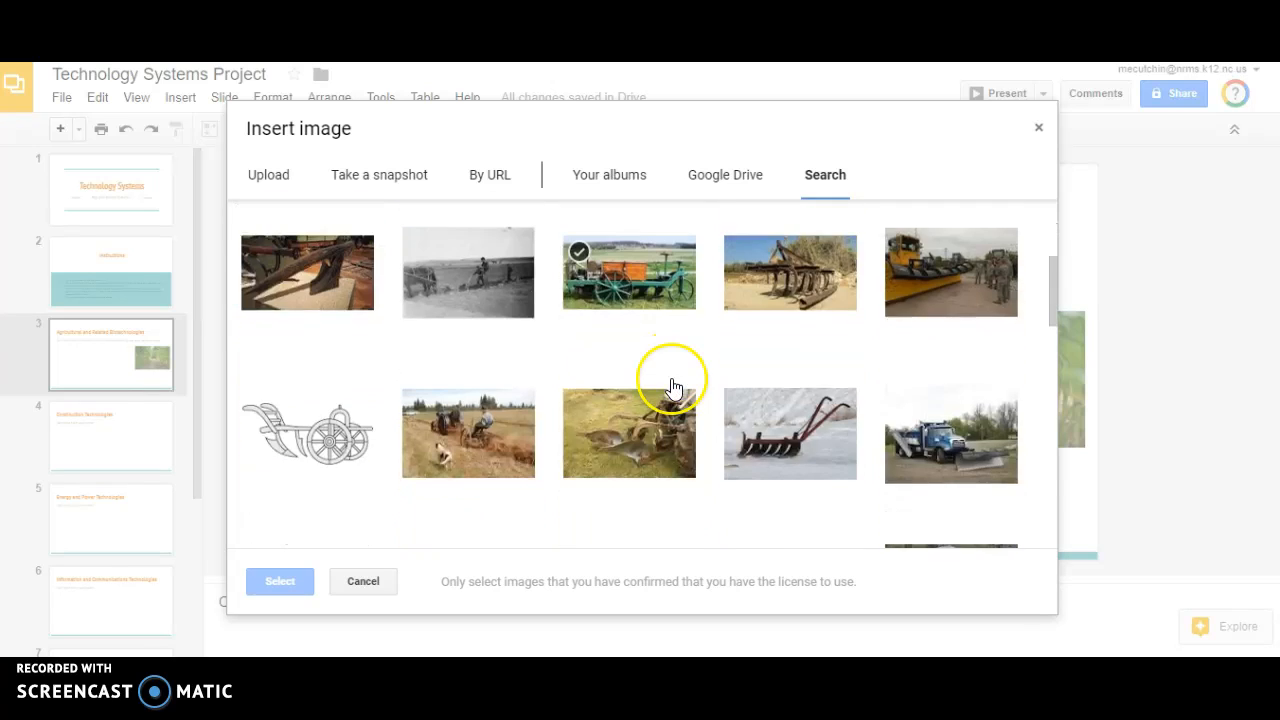
{"action": "scroll", "coordinate": [670, 380], "scroll_direction": "up", "scroll_amount": 4}
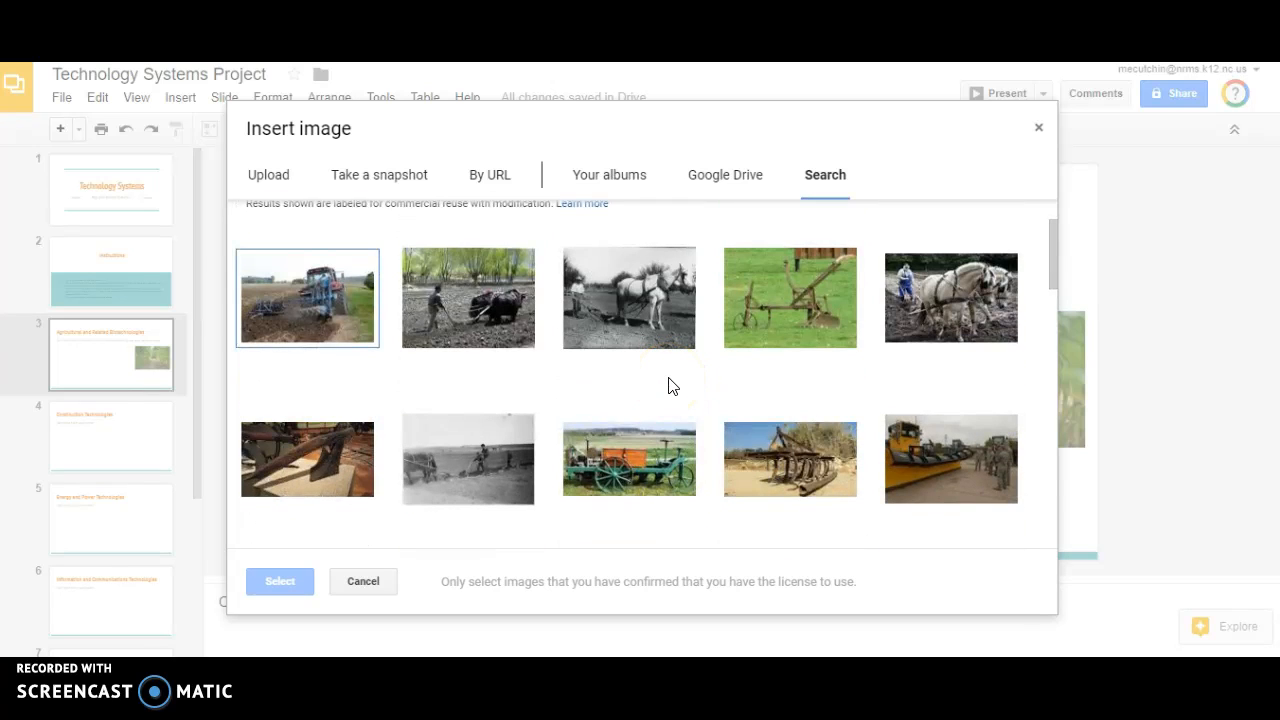
{"action": "left_click", "coordinate": [318, 310]}
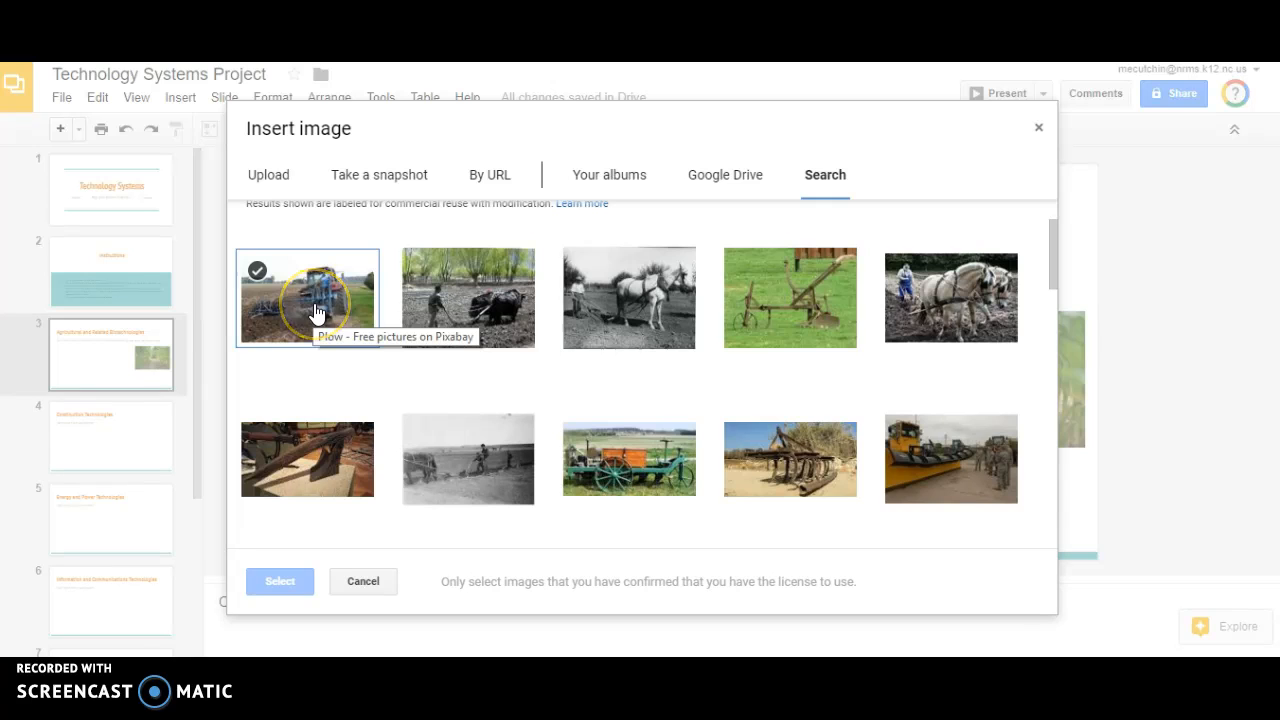
{"action": "left_click", "coordinate": [317, 313]}
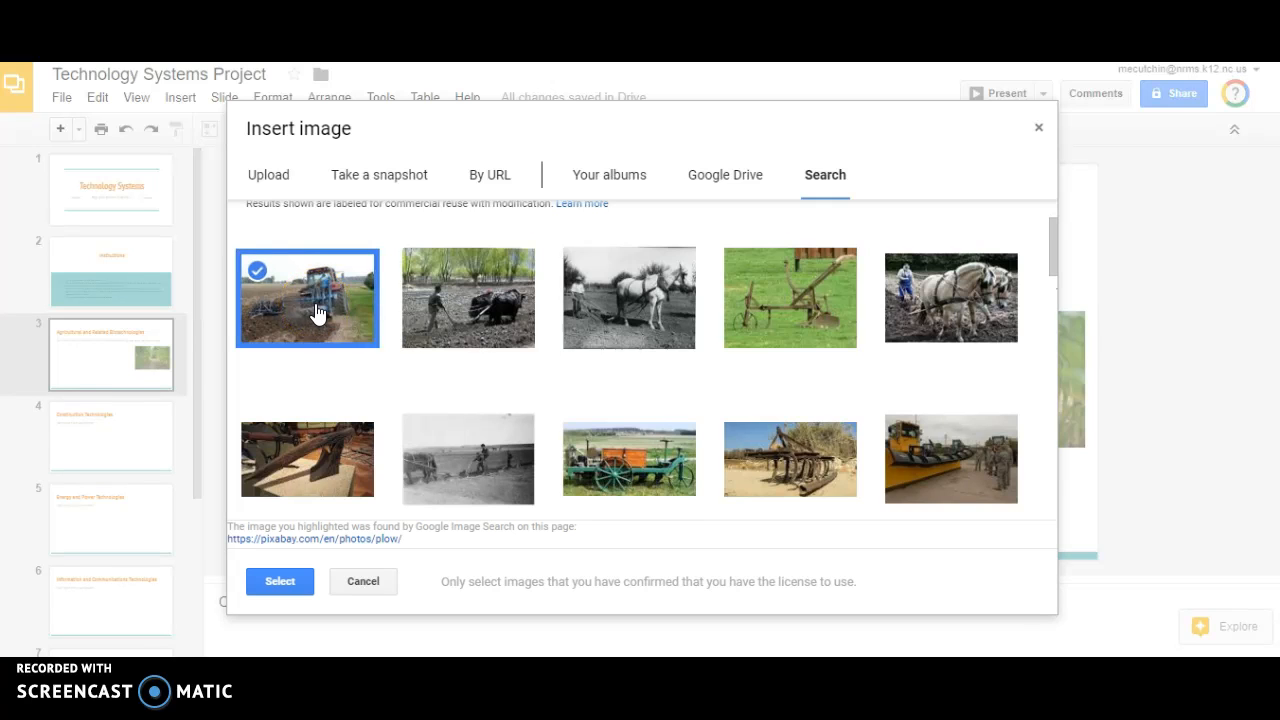
{"action": "left_click", "coordinate": [283, 581]}
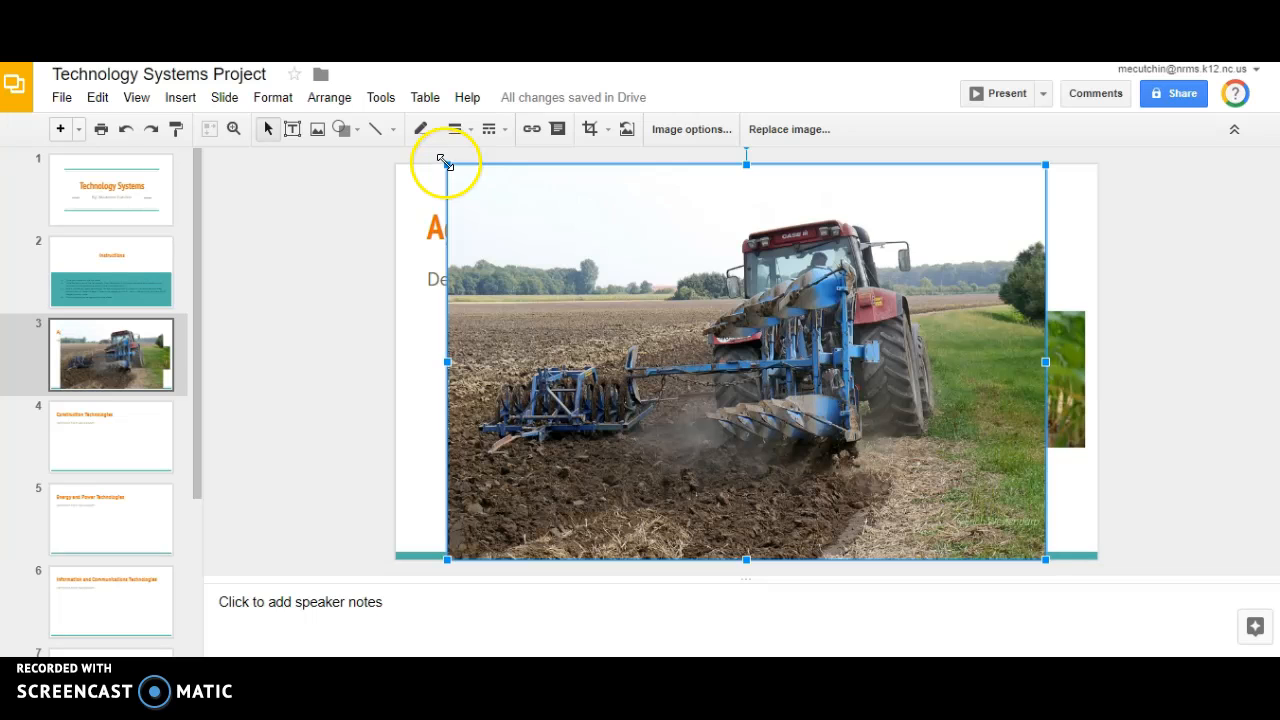
Step: Shrink the tractor photo to about a third of its size and place it below and left of the corn photo
{"action": "left_click_drag", "start_coordinate": [449, 163], "coordinate": [834, 503]}
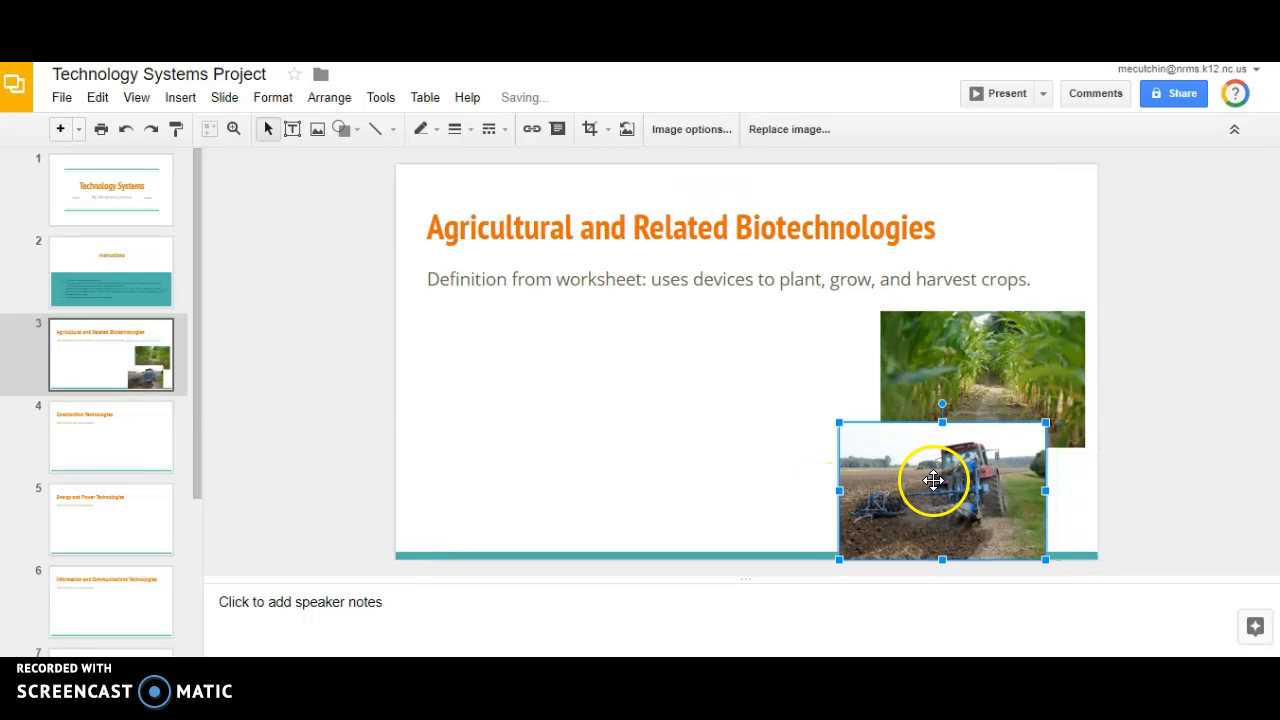
{"action": "left_click_drag", "start_coordinate": [933, 480], "coordinate": [770, 477]}
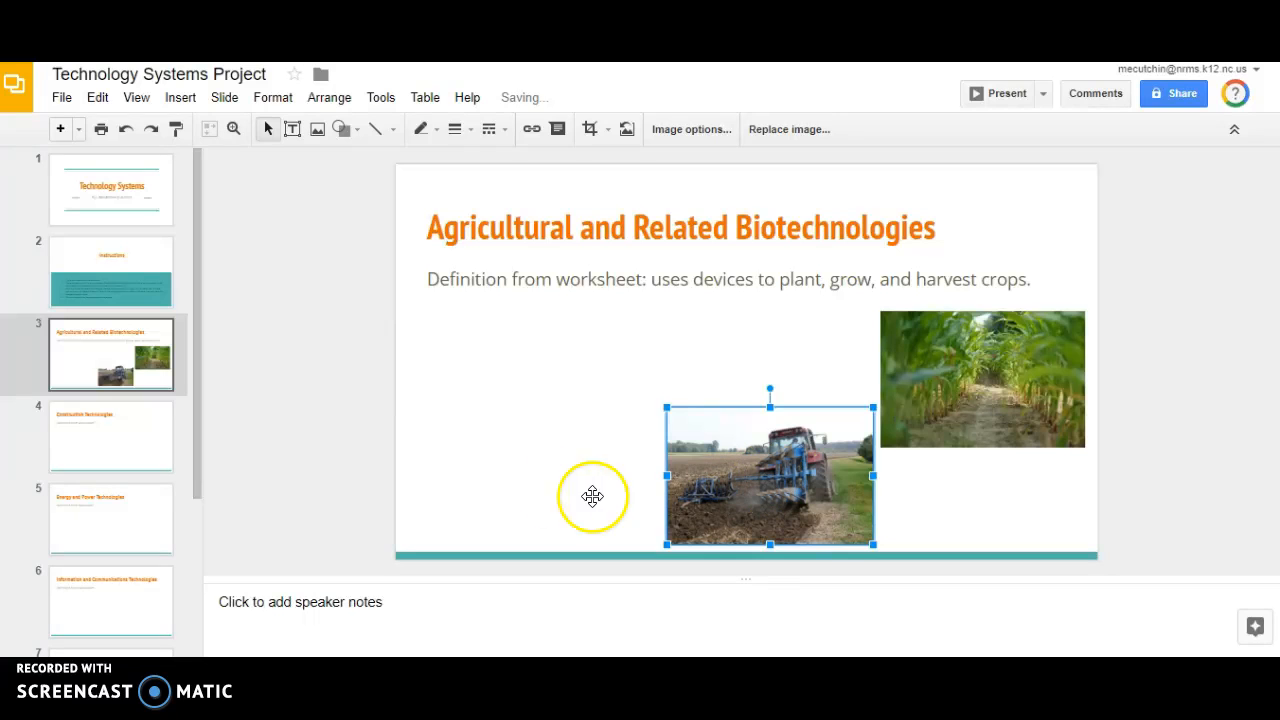
Step: Open a new image insertion and search for "irrigation tools" instead of plow
{"action": "left_click", "coordinate": [318, 130]}
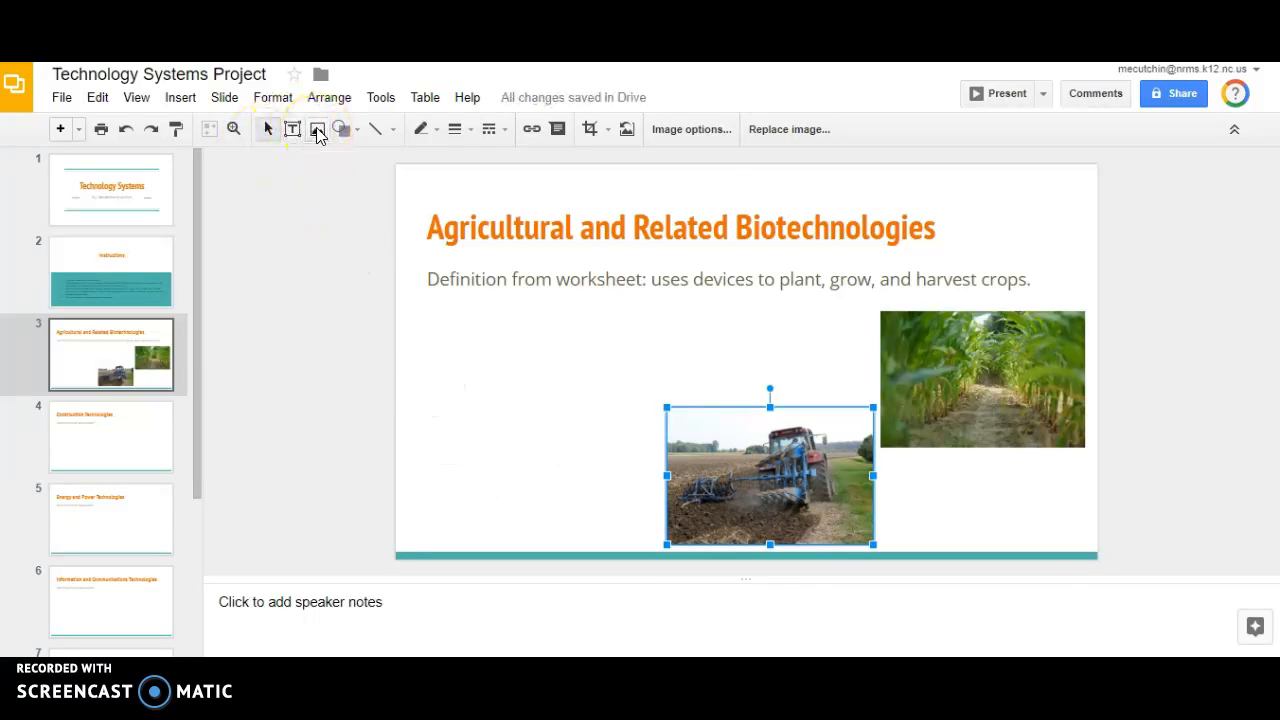
{"action": "scroll", "coordinate": [585, 412], "scroll_direction": "up", "scroll_amount": 1}
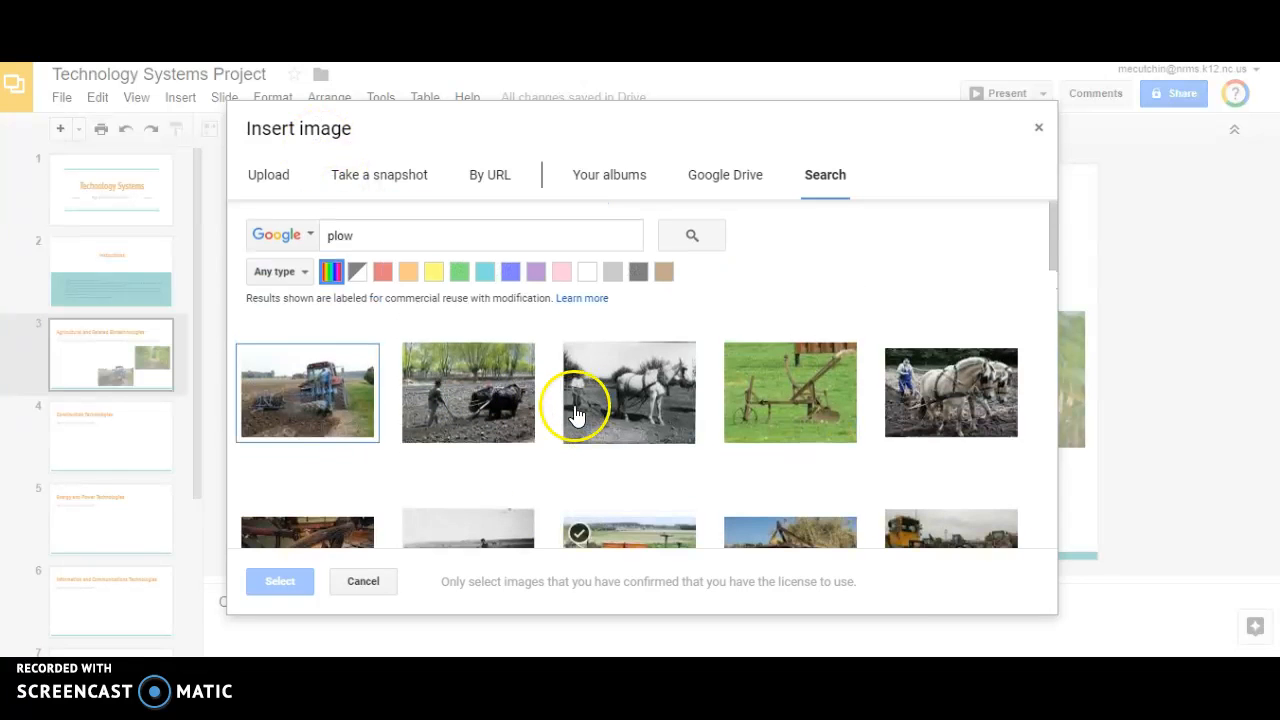
{"action": "left_click", "coordinate": [368, 238]}
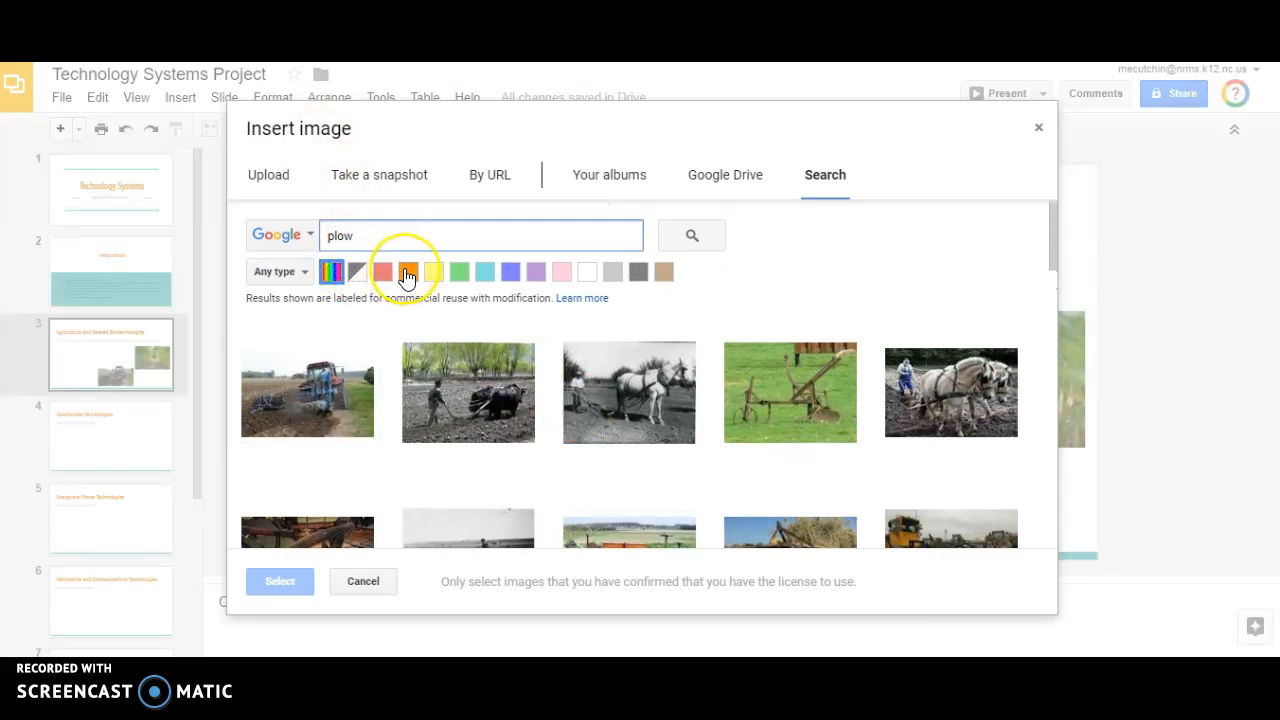
{"action": "key", "text": "BackSpace"}
{"action": "key", "text": "BackSpace"}
{"action": "key", "text": "BackSpace"}
{"action": "key", "text": "BackSpace"}
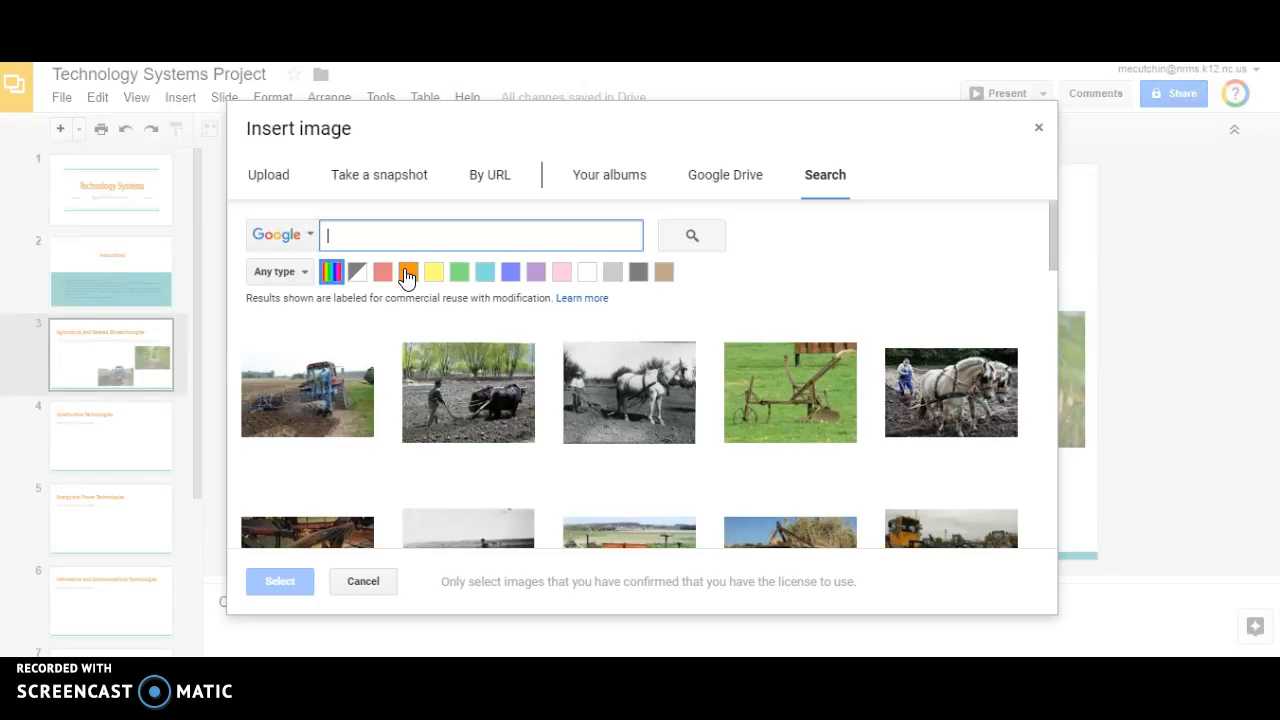
{"action": "type", "text": "tion tools"}
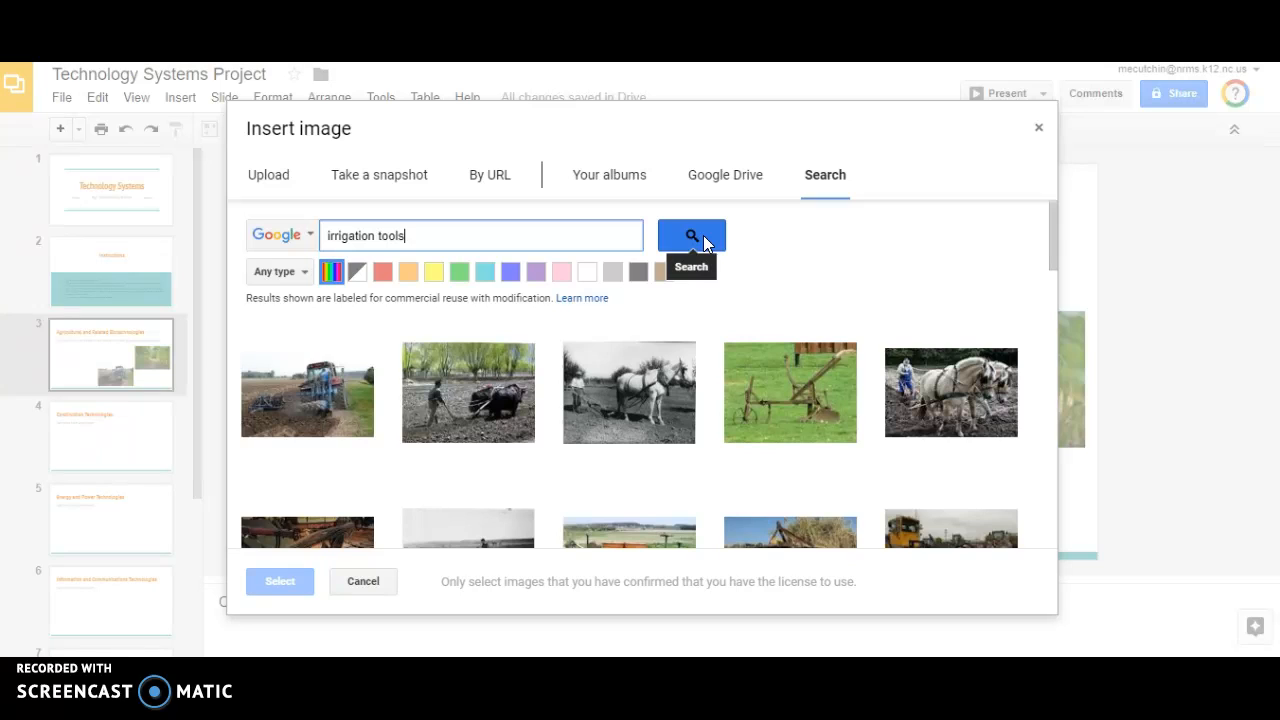
{"action": "left_click", "coordinate": [703, 237]}
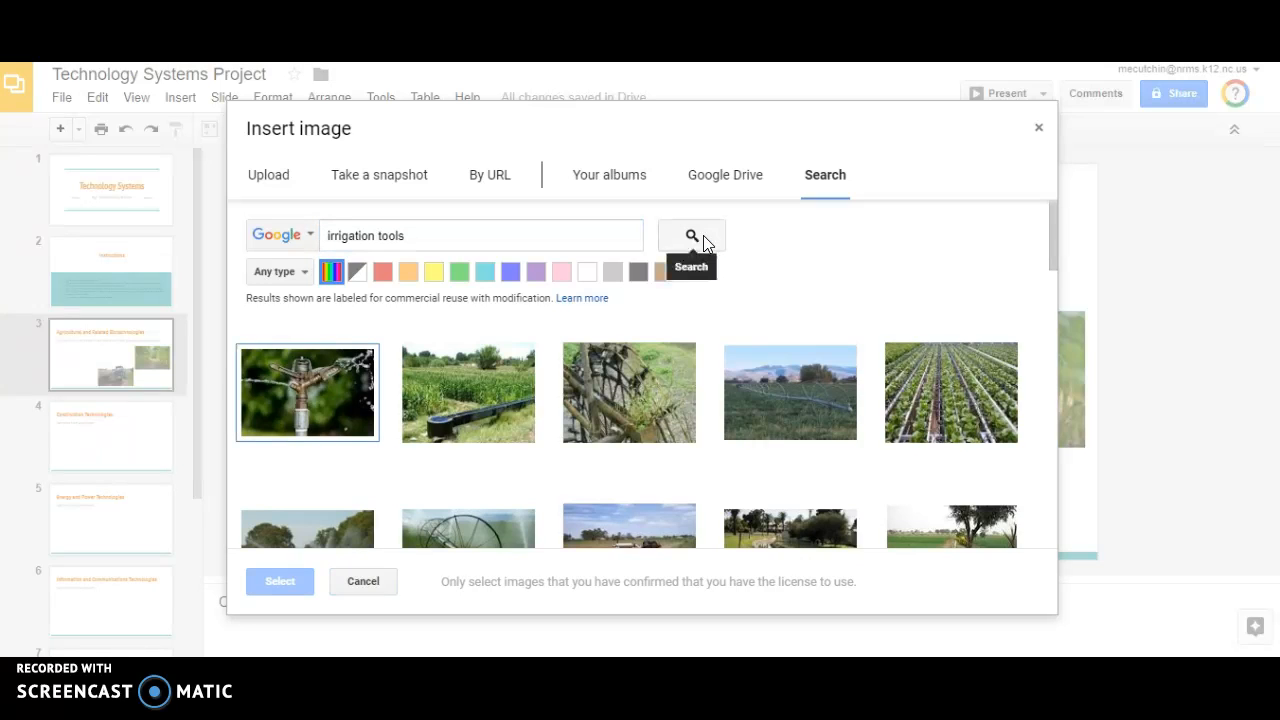
Step: Insert the photo of the large irrigation wheel spraying a green field from the irrigation tools search results
{"action": "scroll", "coordinate": [612, 405], "scroll_direction": "down", "scroll_amount": 1}
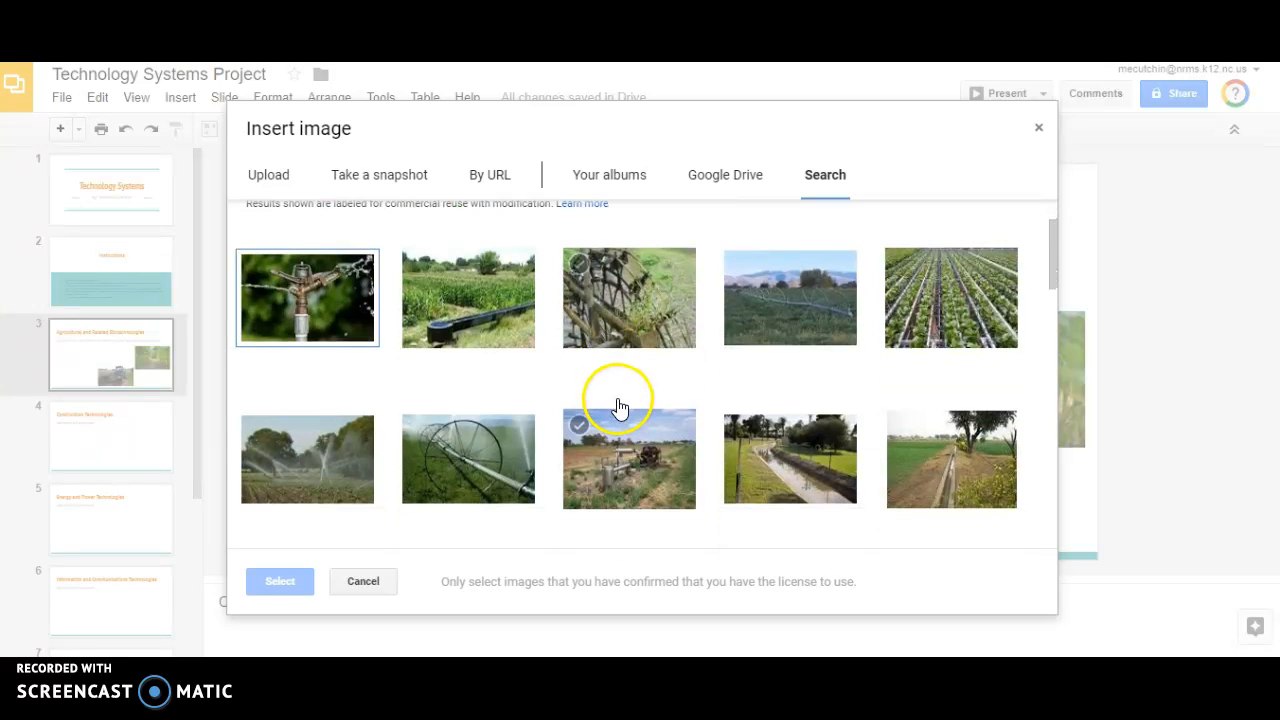
{"action": "scroll", "coordinate": [620, 405], "scroll_direction": "down", "scroll_amount": 1}
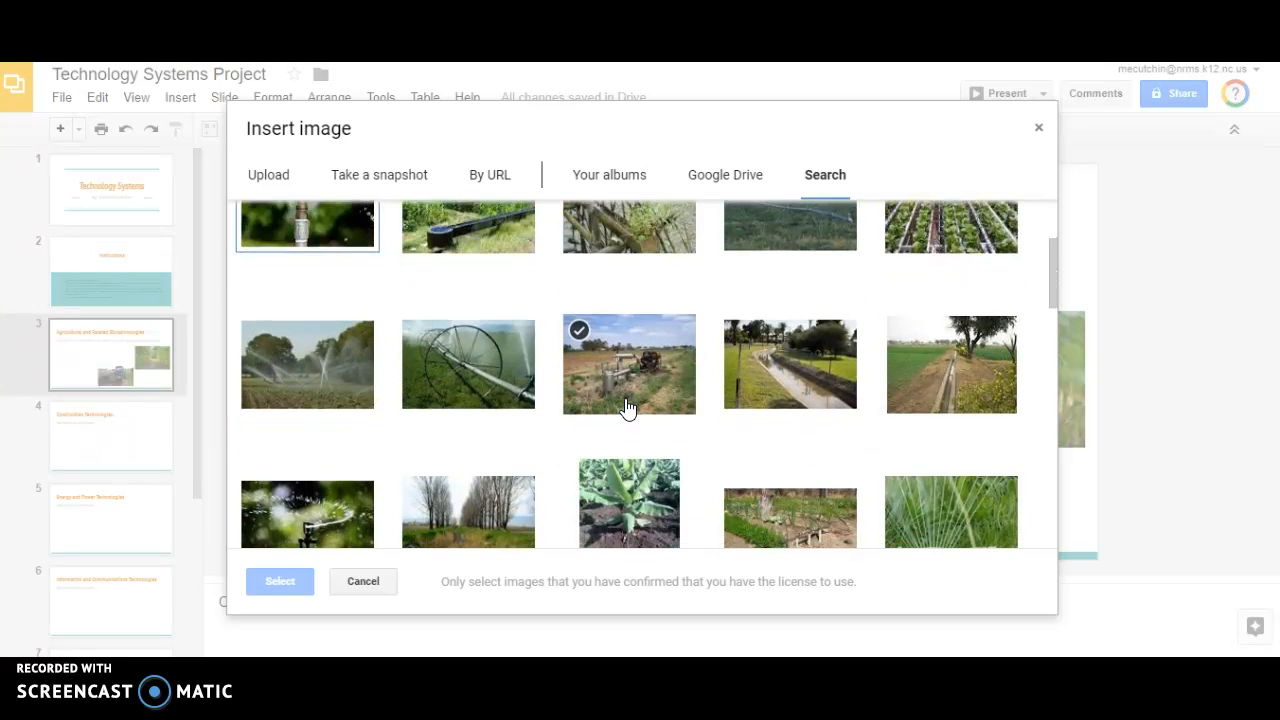
{"action": "scroll", "coordinate": [627, 408], "scroll_direction": "down", "scroll_amount": 1}
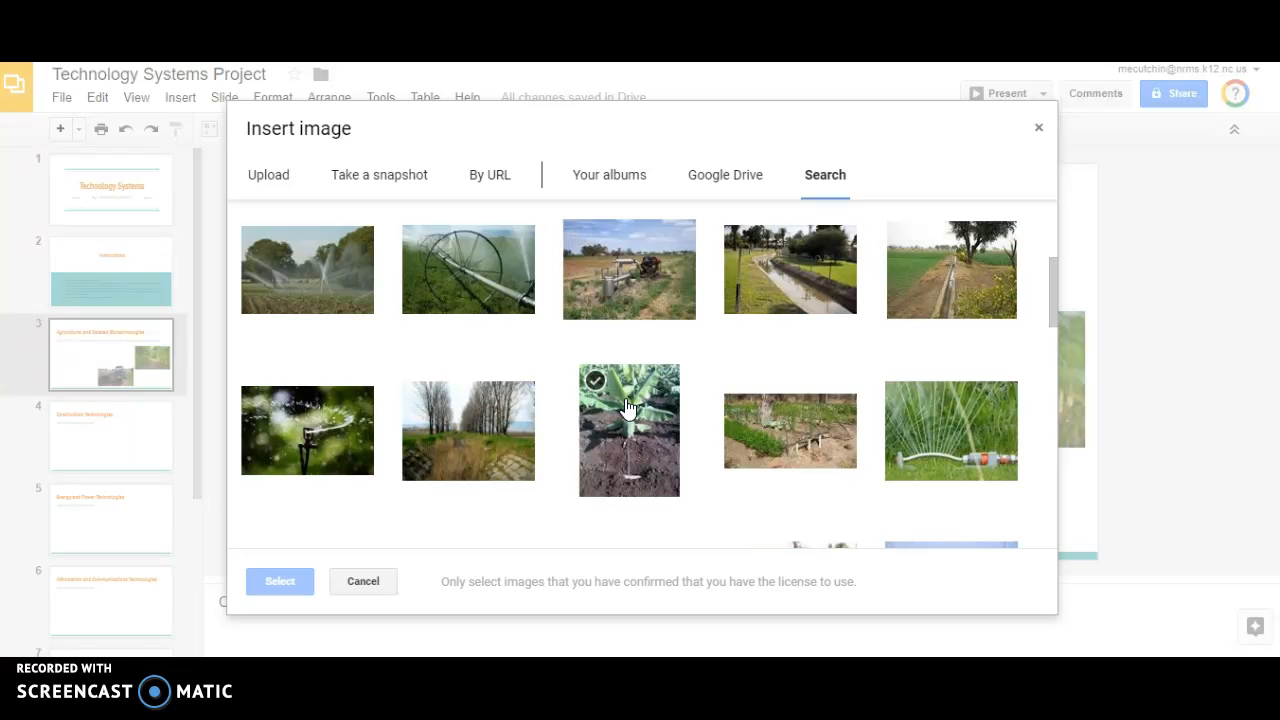
{"action": "scroll", "coordinate": [628, 406], "scroll_direction": "up", "scroll_amount": 1}
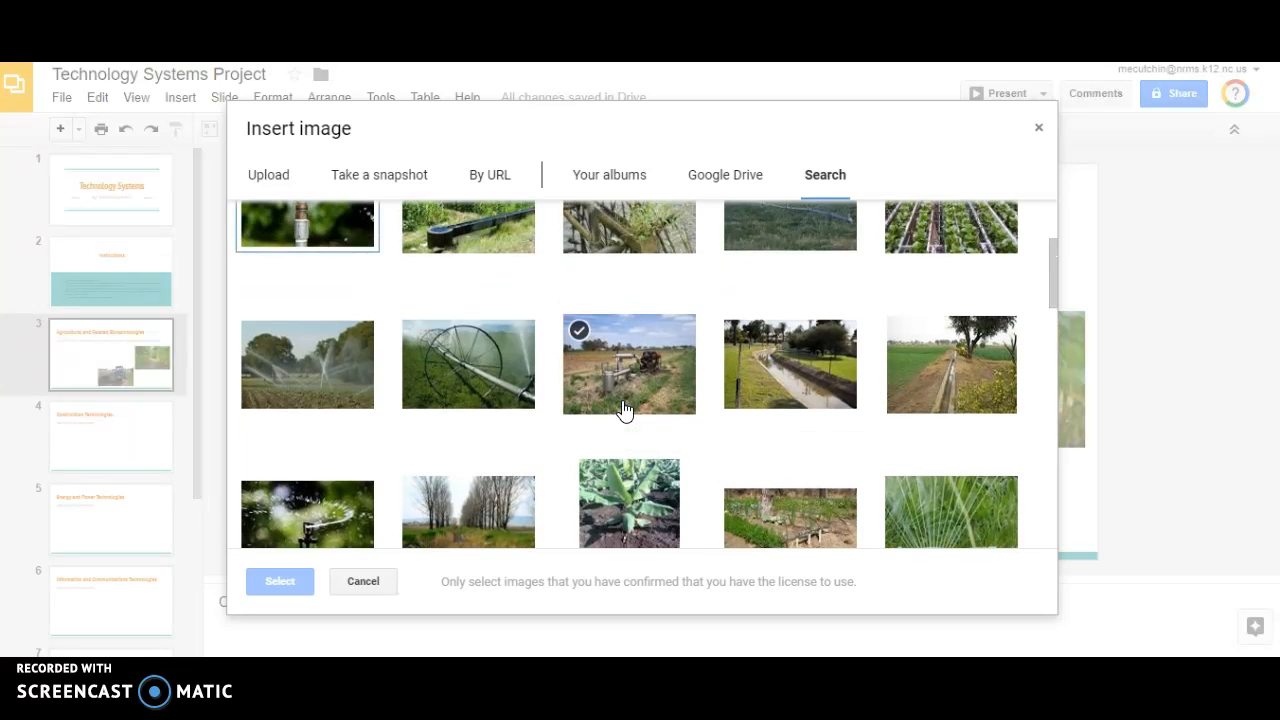
{"action": "left_click", "coordinate": [466, 378]}
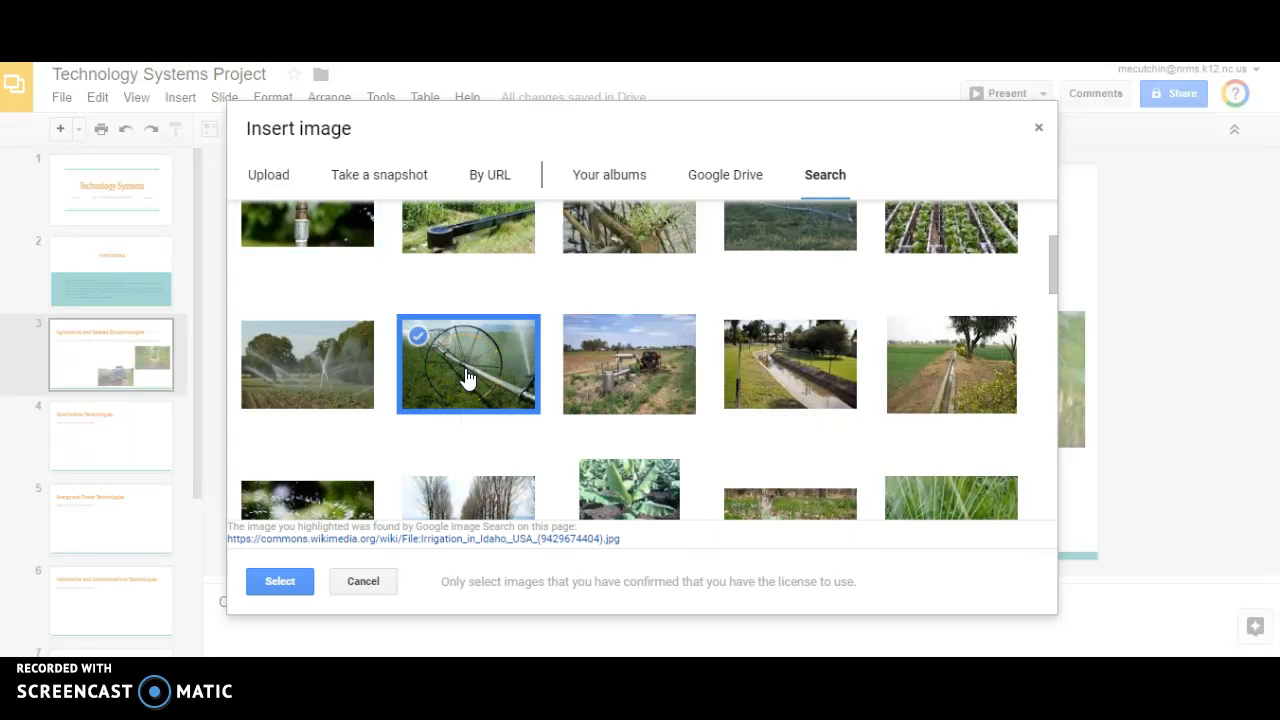
{"action": "left_click", "coordinate": [278, 583]}
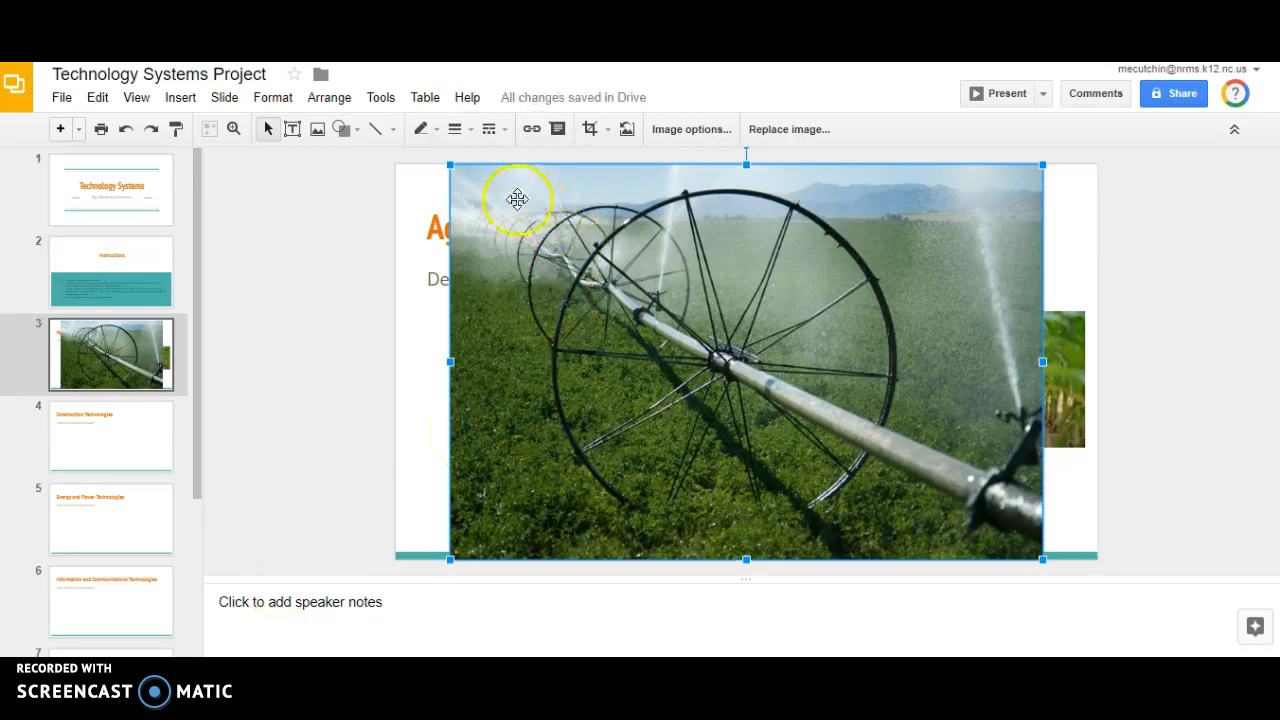
Step: Shrink the irrigation wheel photo to about a third of its size and place it above the tractor photo, left of the corn photo
{"action": "left_click_drag", "start_coordinate": [451, 164], "coordinate": [800, 450]}
{"action": "left_click_drag", "start_coordinate": [900, 470], "coordinate": [650, 372]}
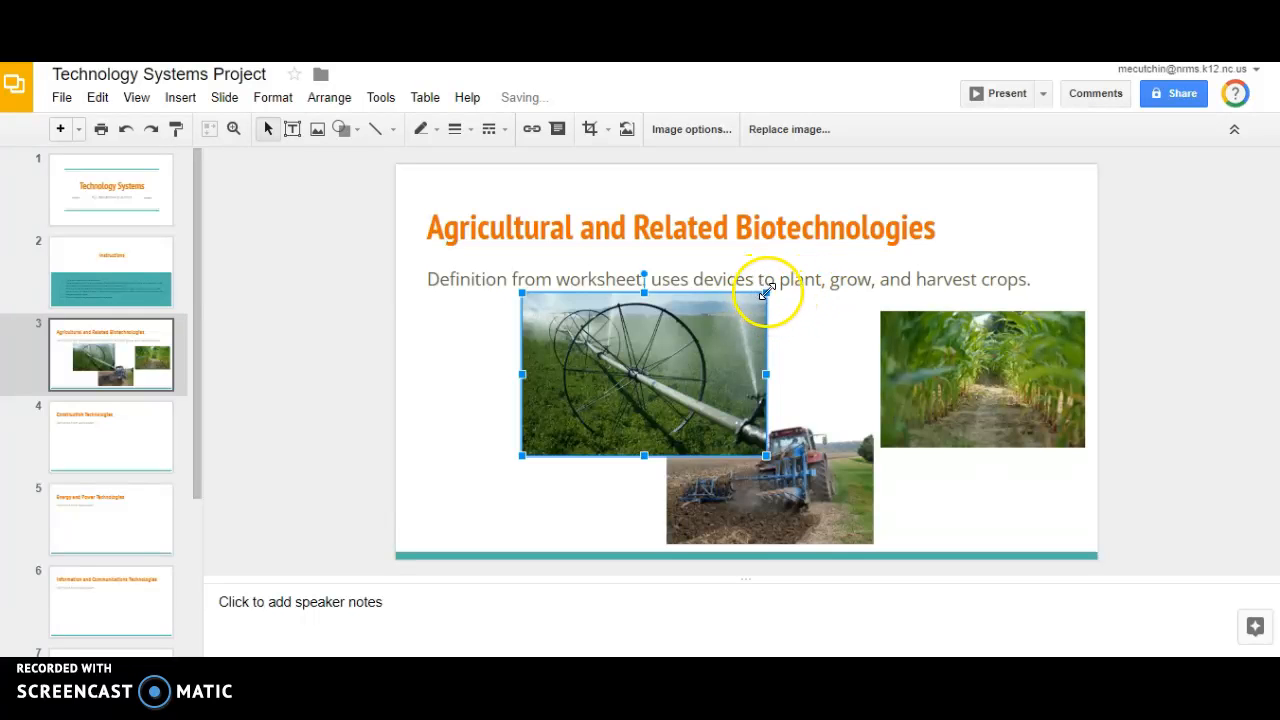
{"action": "left_click_drag", "start_coordinate": [766, 292], "coordinate": [719, 325]}
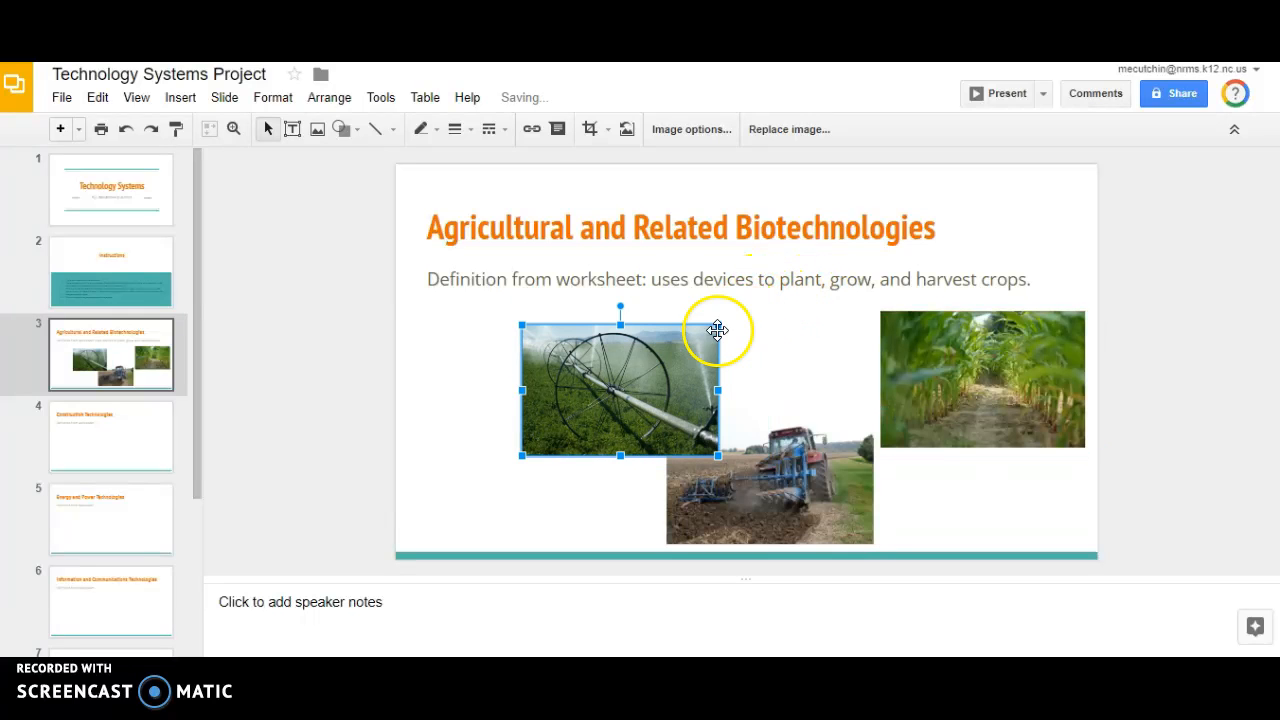
{"action": "left_click_drag", "start_coordinate": [597, 403], "coordinate": [663, 380]}
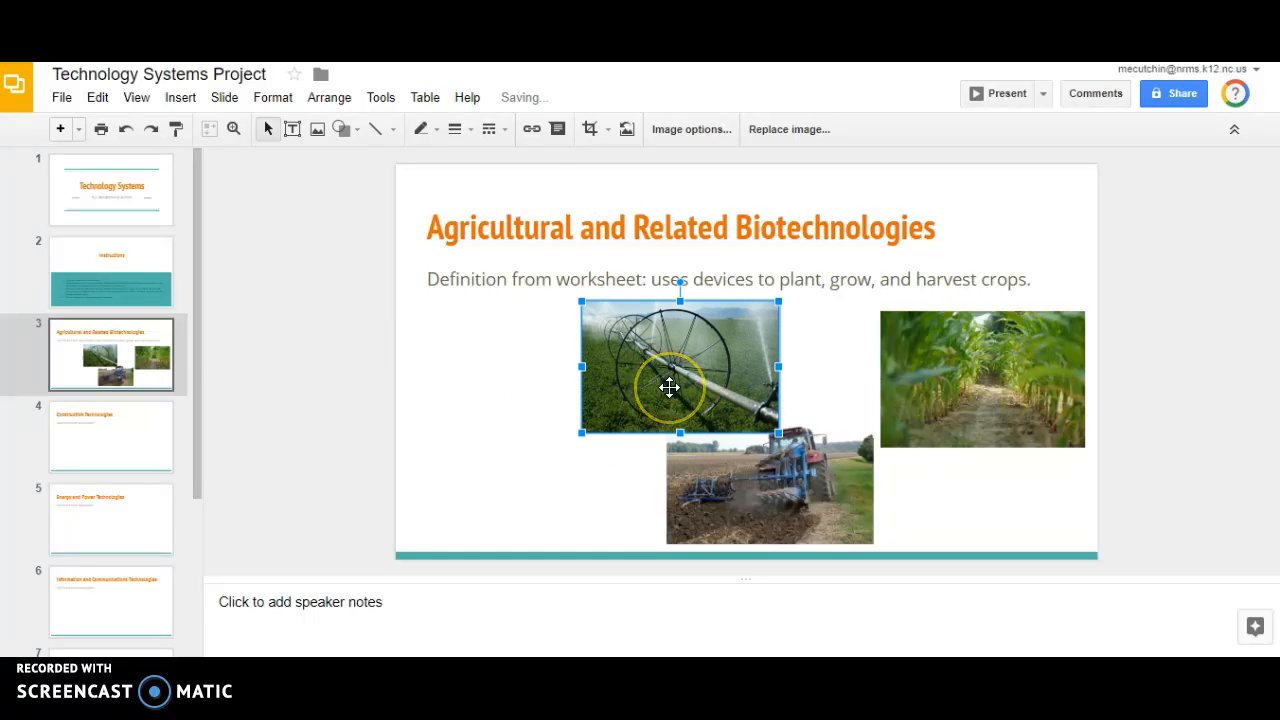
Step: Open a new image insertion and search for "apple orchard" instead of irrigation tools
{"action": "left_click", "coordinate": [317, 129]}
{"action": "left_click", "coordinate": [470, 340]}
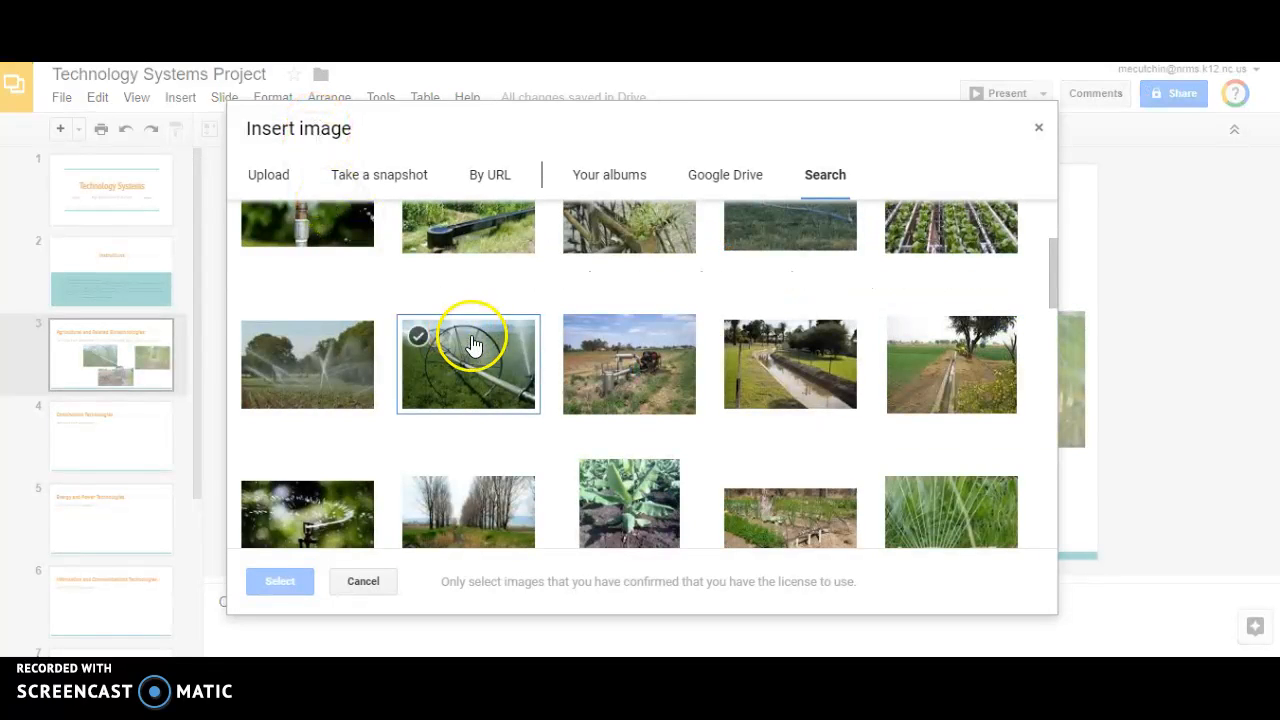
{"action": "scroll", "coordinate": [472, 345], "scroll_direction": "up", "scroll_amount": 3}
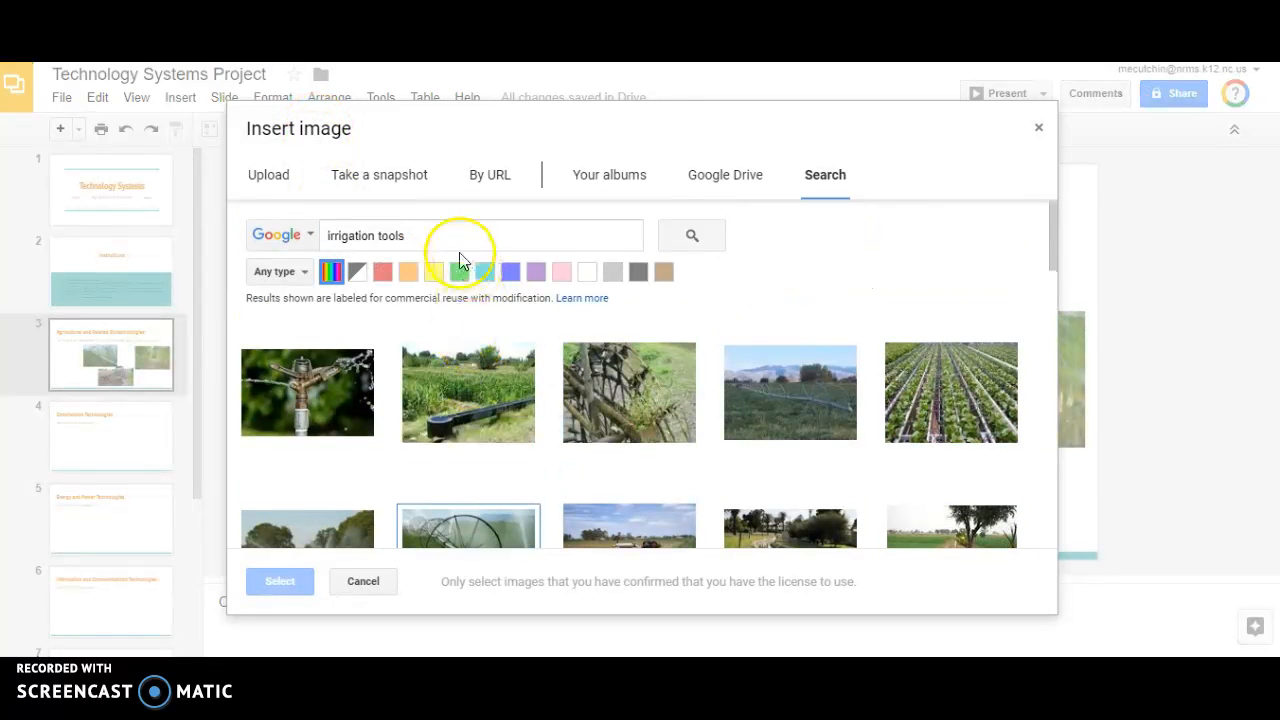
{"action": "left_click_drag", "start_coordinate": [419, 236], "coordinate": [316, 240]}
{"action": "left_click", "coordinate": [731, 409]}
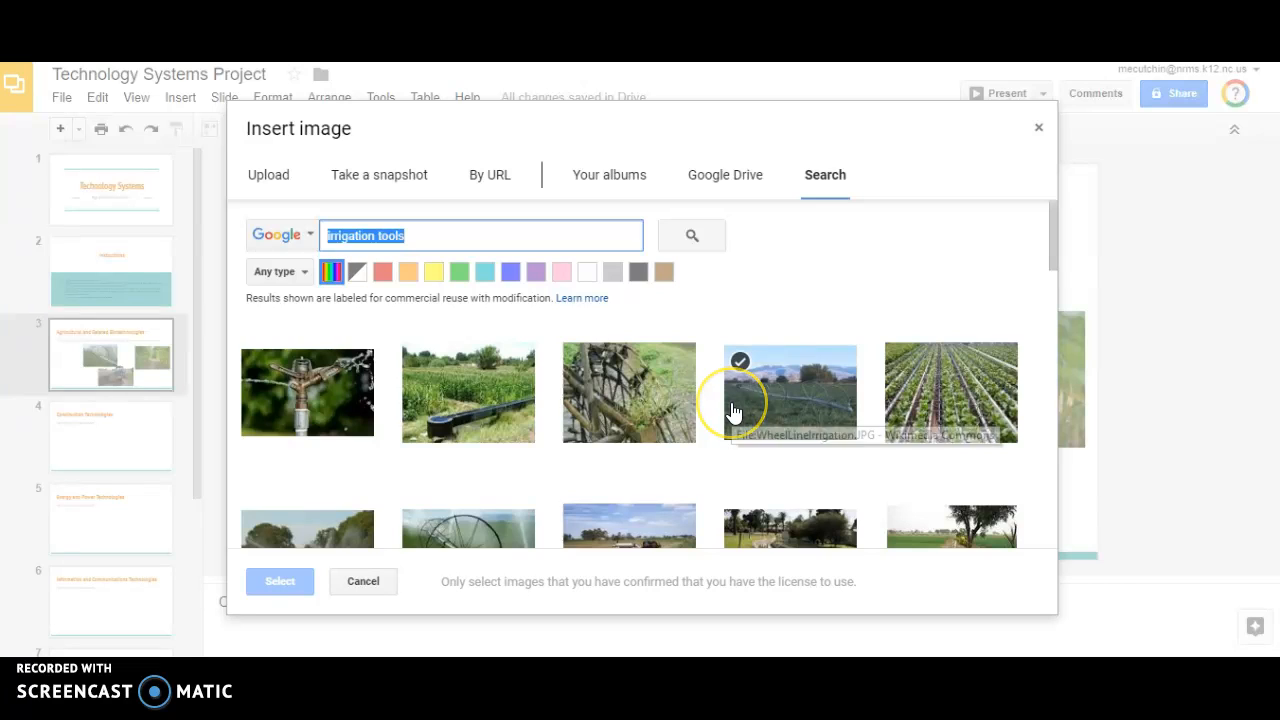
{"action": "type", "text": "apple orchard"}
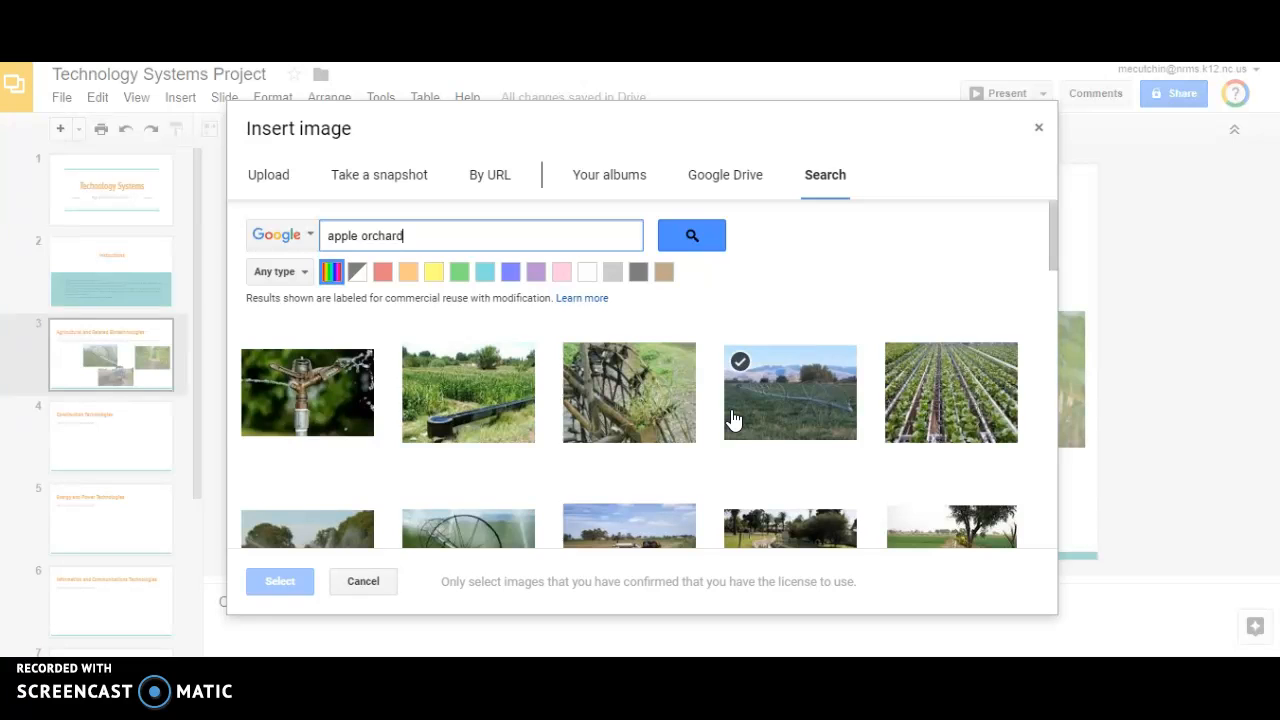
{"action": "left_click", "coordinate": [691, 236]}
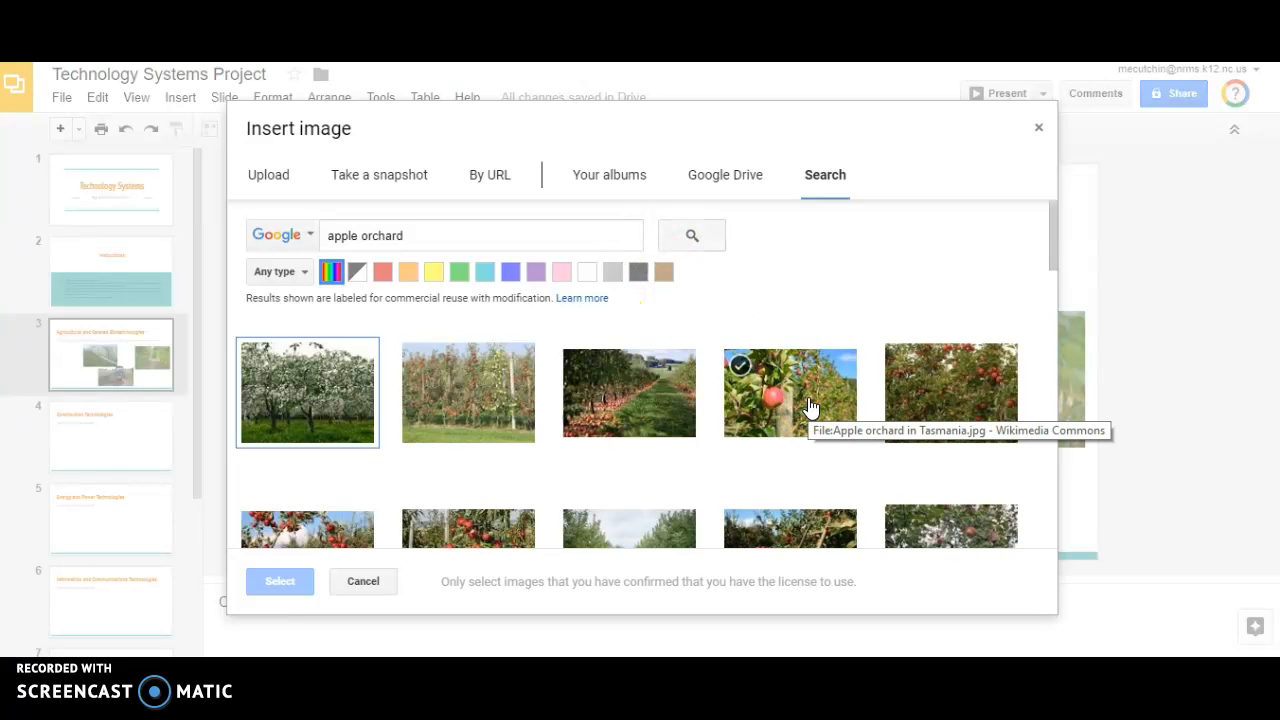
Step: Insert the Tasmania apple orchard photo with the large red apple and shrink it to about a third of its size beside the tractor photo
{"action": "left_click", "coordinate": [766, 396]}
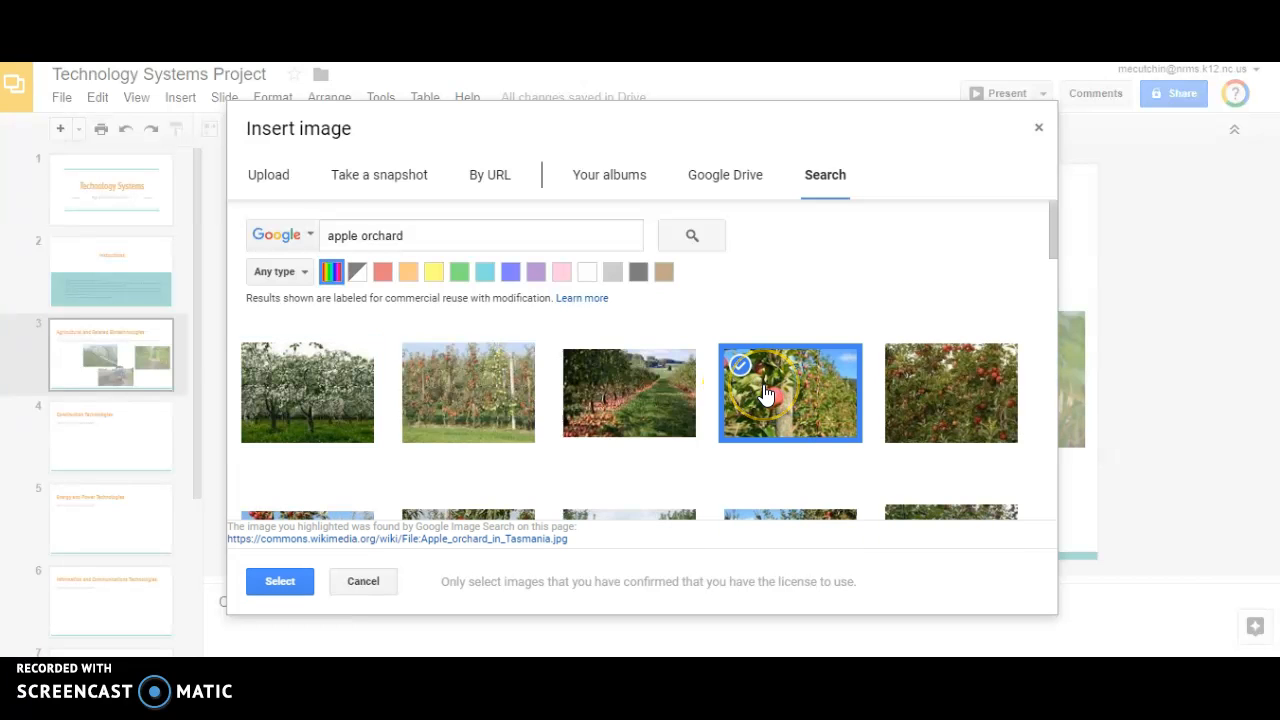
{"action": "left_click", "coordinate": [282, 596]}
{"action": "left_click", "coordinate": [280, 582]}
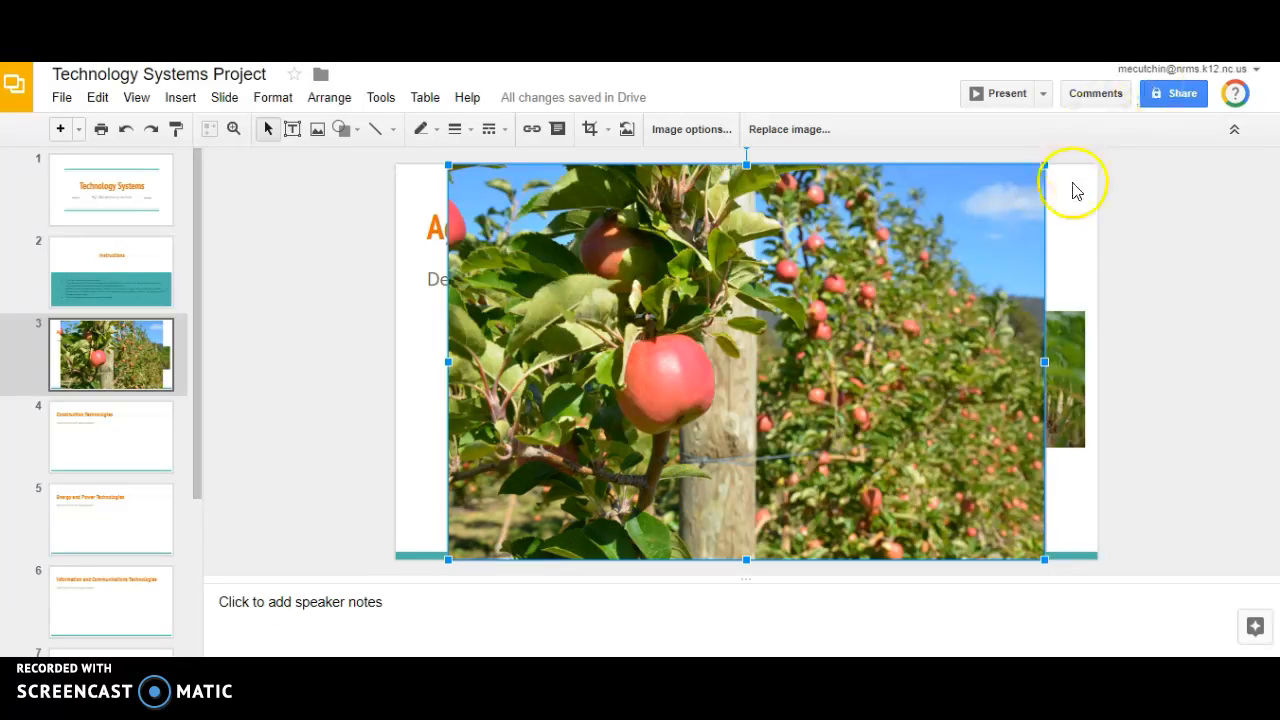
{"action": "left_click_drag", "start_coordinate": [1044, 164], "coordinate": [640, 424]}
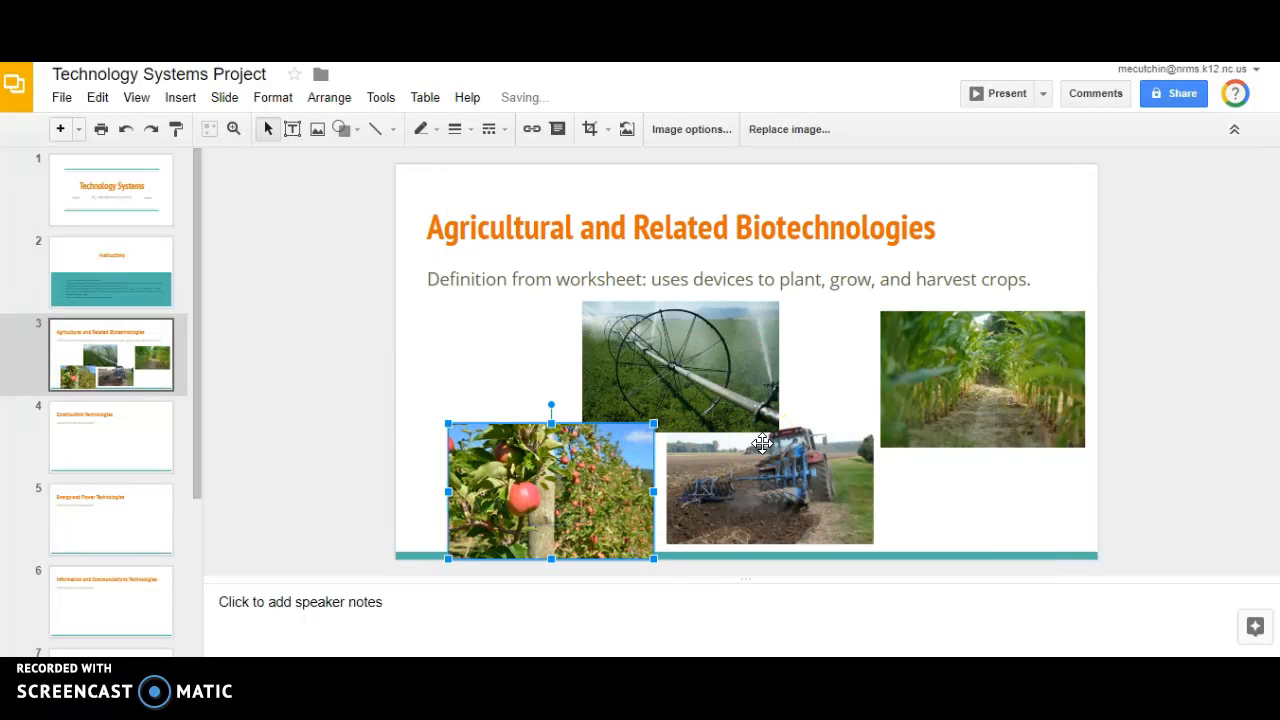